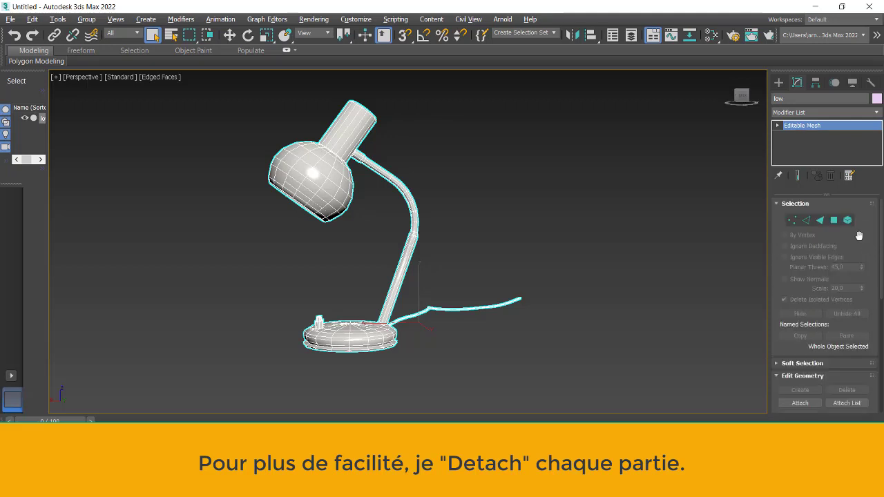
Step: In Element mode, detach the lamp head and the arm as separate objects
left_click(848, 220)
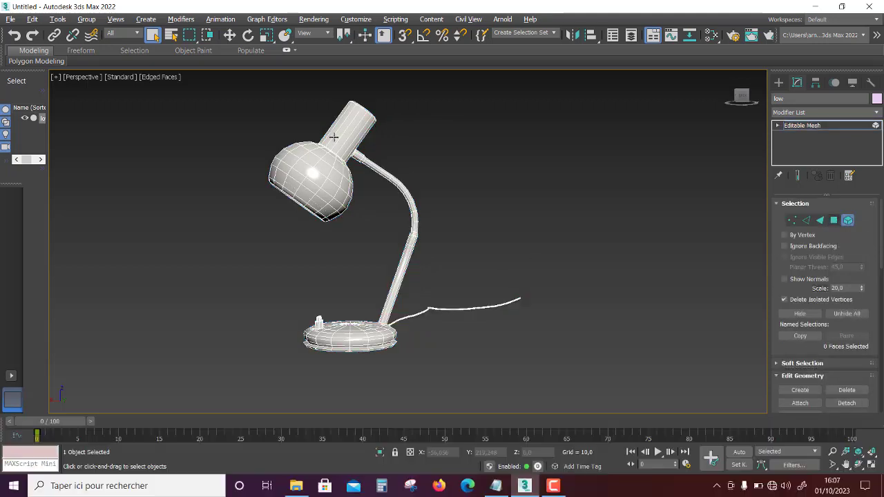
left_click(314, 176)
scroll(832, 310, "down", 2)
left_click(846, 292)
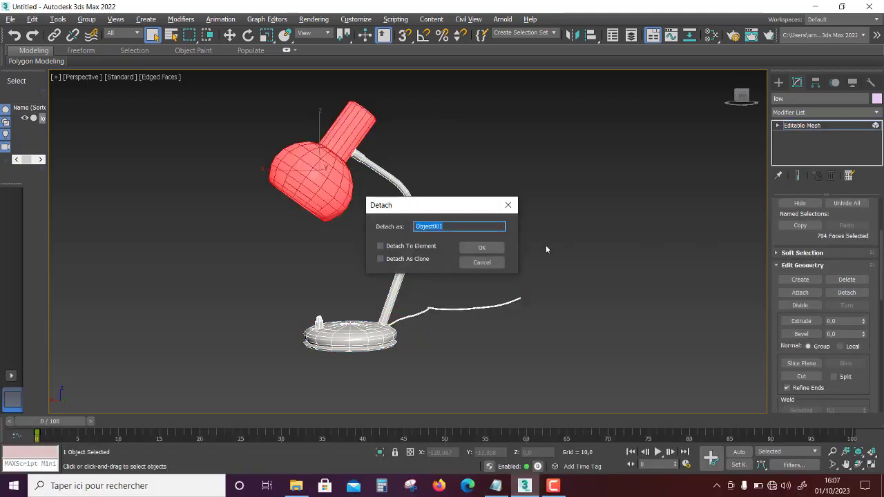
left_click(491, 249)
left_click(414, 209)
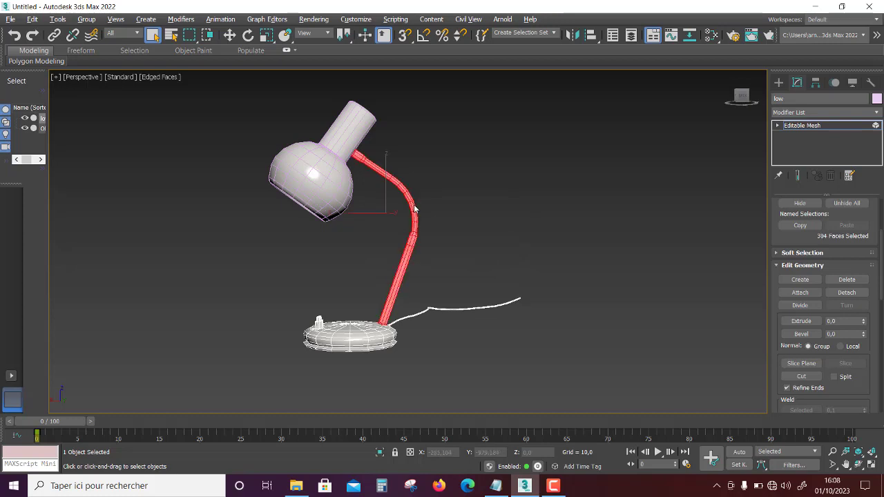
left_click(846, 292)
left_click(483, 251)
Step: Detach the lamp base and power cord, then return to top-level editing
left_click(350, 337)
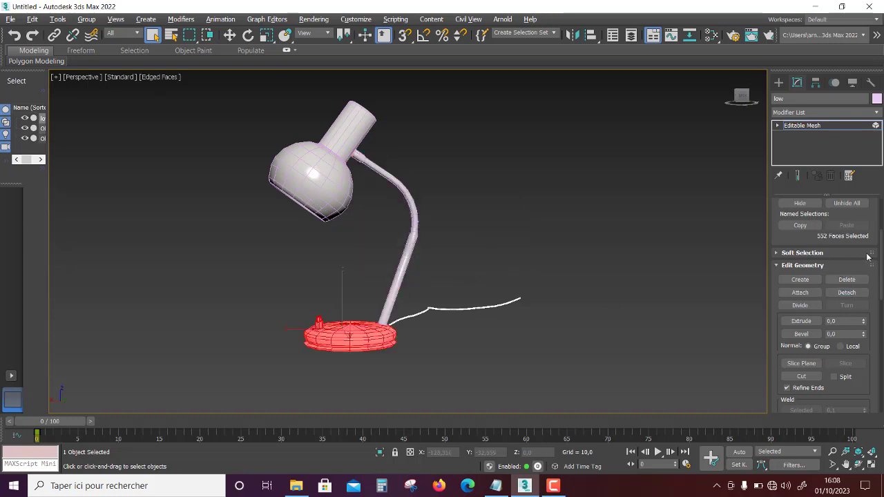
left_click(847, 292)
left_click(475, 251)
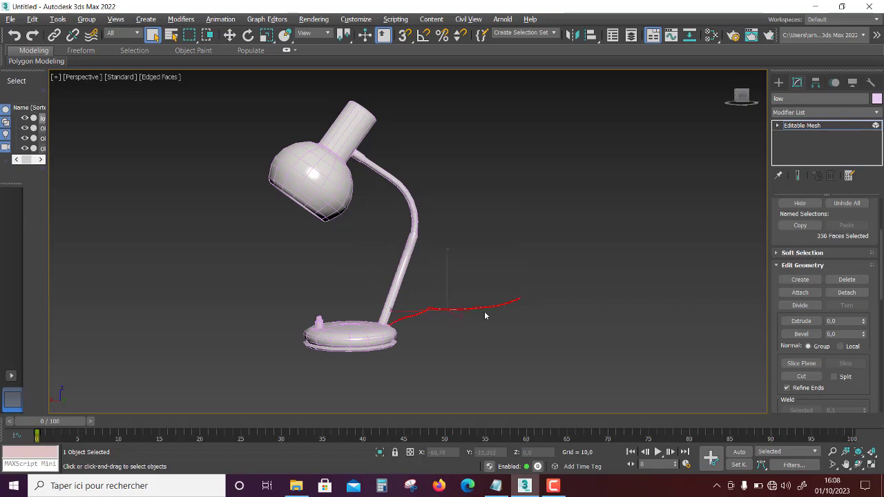
left_click(845, 293)
left_click(482, 249)
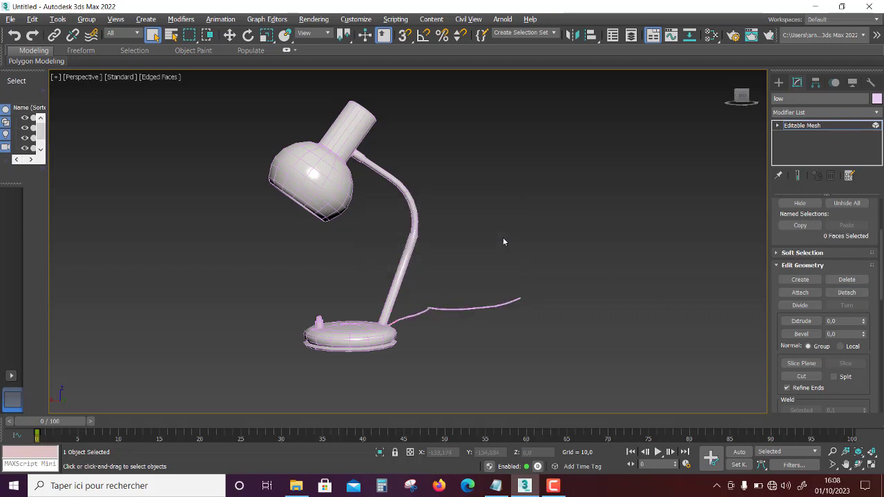
right_click(396, 262)
left_click(438, 253)
Step: Select the lamp head object and isolate it in the viewport
left_click(415, 177)
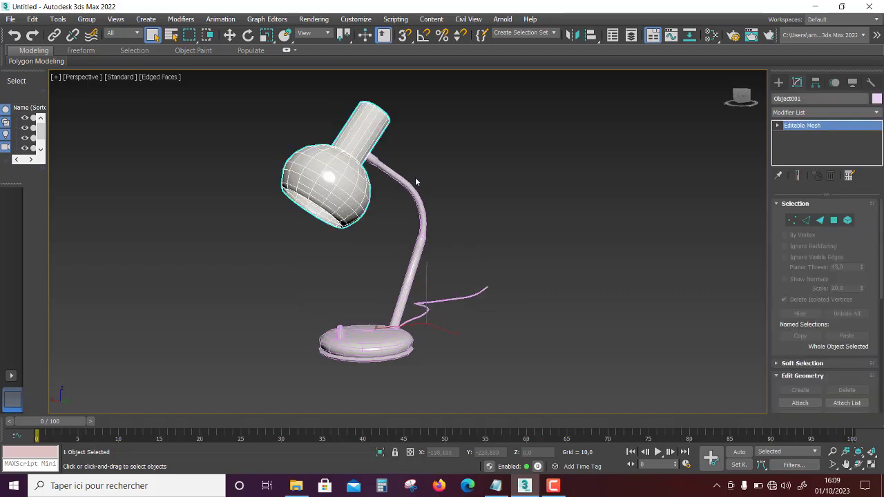
right_click(395, 173)
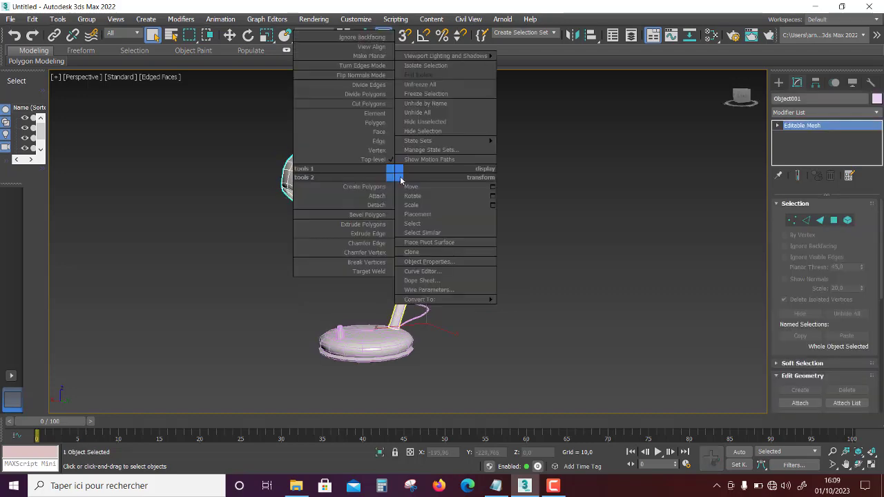
left_click(427, 64)
Step: Add an Unwrap UVW modifier, collapse Projection and expand the Selection rollout
left_click(796, 116)
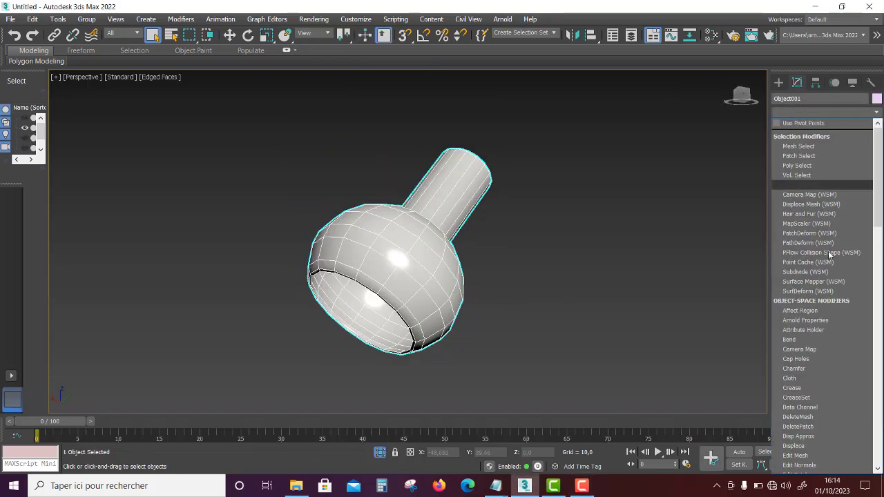
scroll(816, 393, "down", 5)
left_click(809, 318)
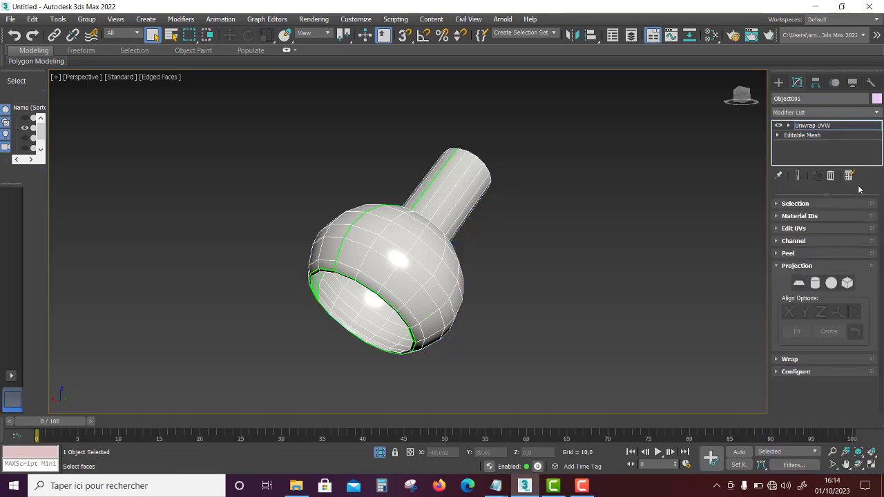
right_click(775, 283)
left_click(805, 301)
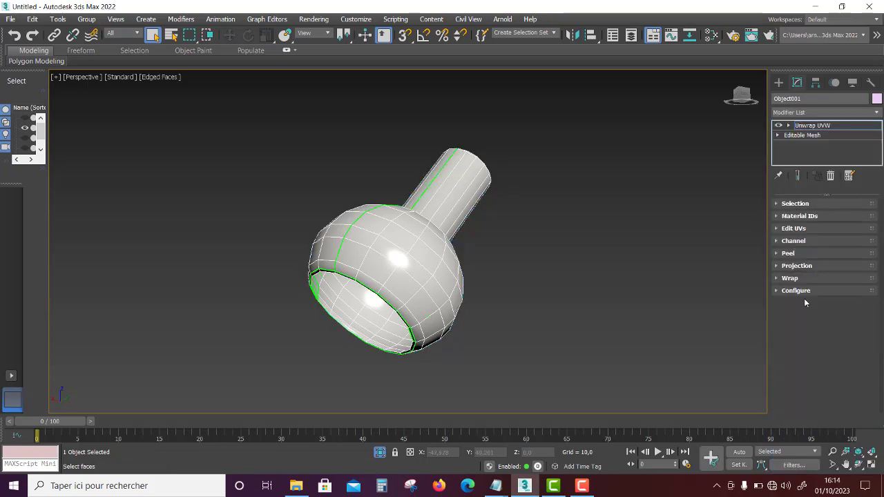
left_click(778, 204)
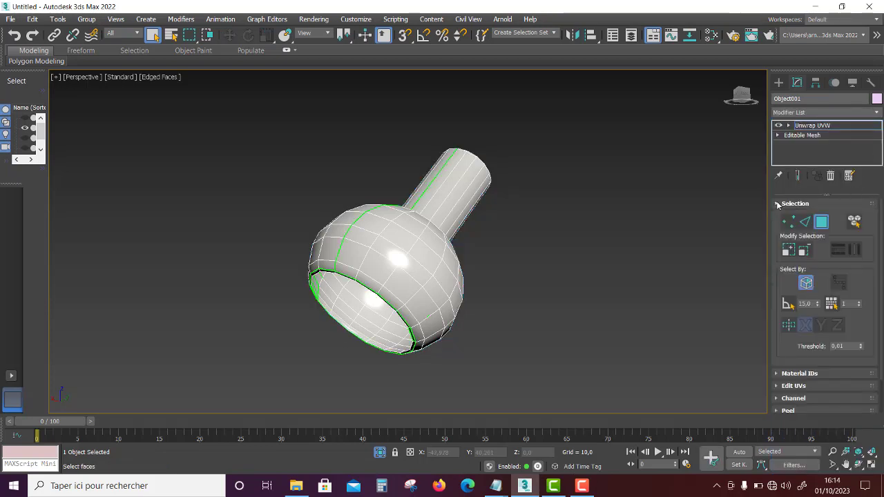
left_click(436, 240)
Step: Select all of the head's faces and apply a planar projection
key("ctrl+a")
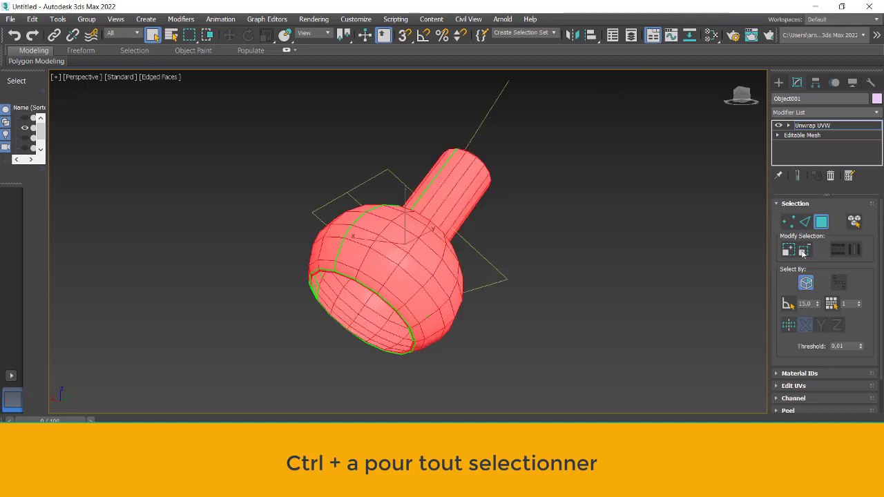
left_click(783, 409)
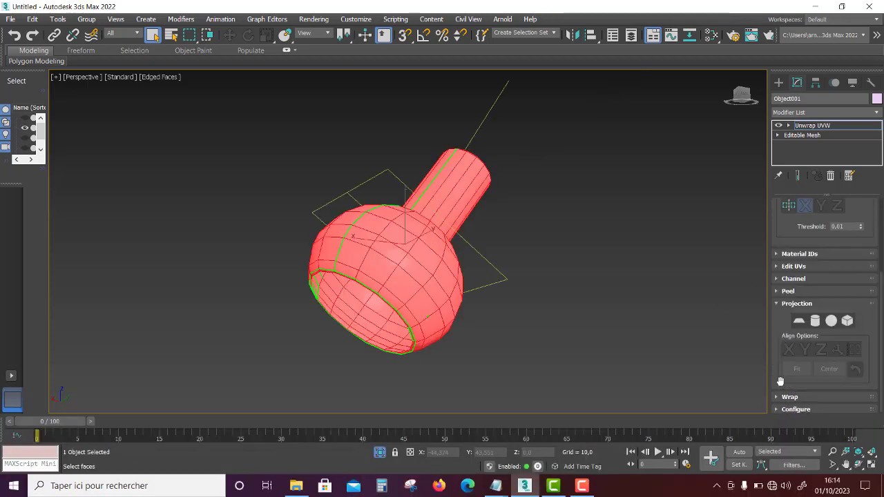
left_click(798, 321)
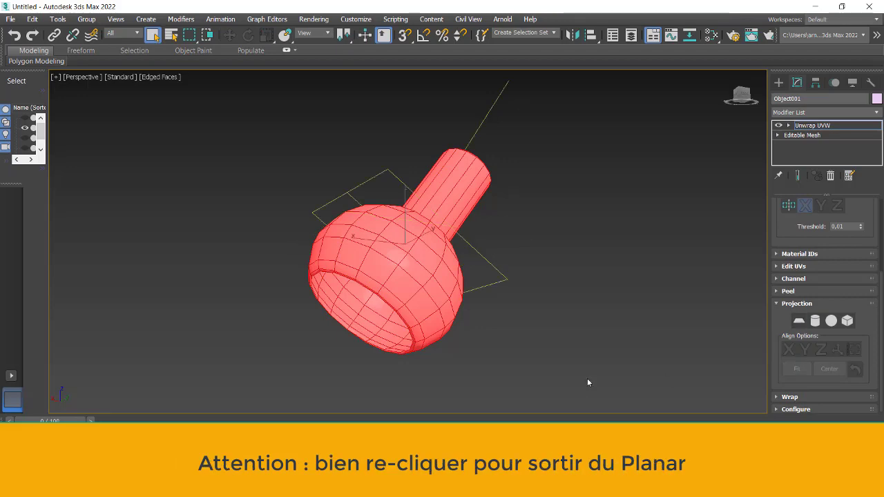
Step: Select just the neck faces and give them their own planar projection
left_click(522, 257)
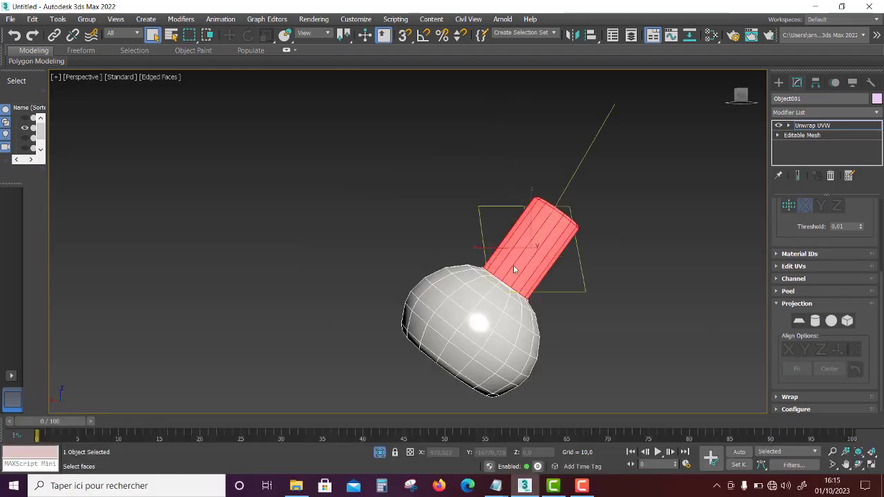
middle_click_drag(516, 341, 503, 271, "alt")
scroll(794, 228, "up", 3)
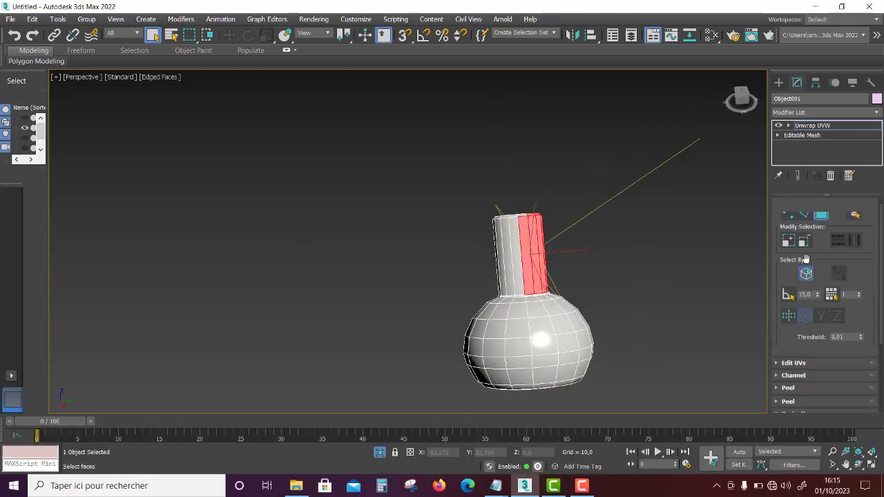
scroll(794, 228, "up", 2)
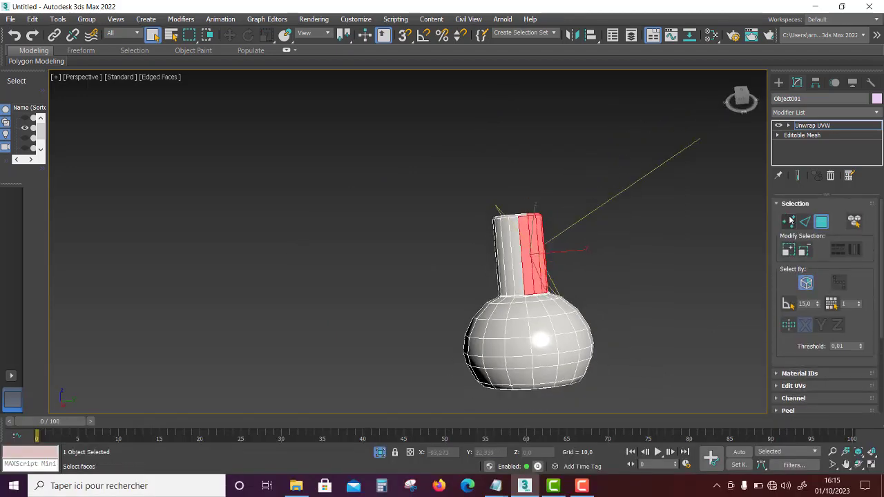
left_click(805, 283)
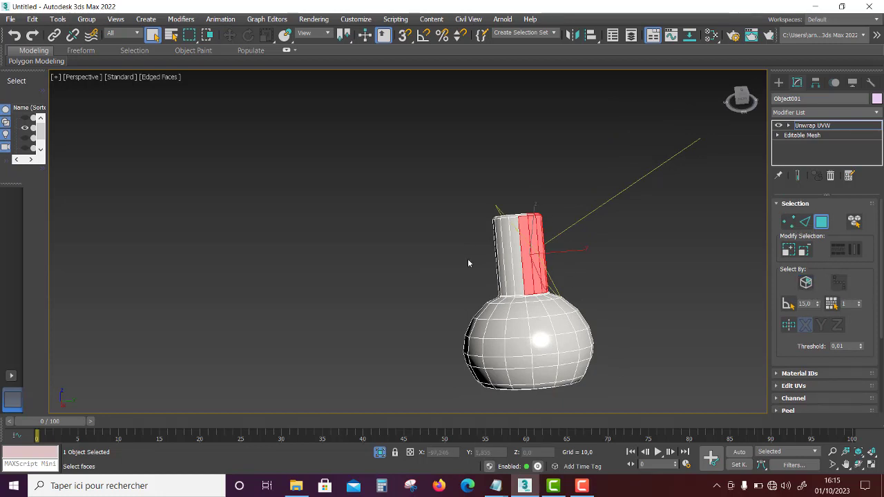
left_click(497, 257)
middle_click_drag(621, 339, 514, 309, "alt")
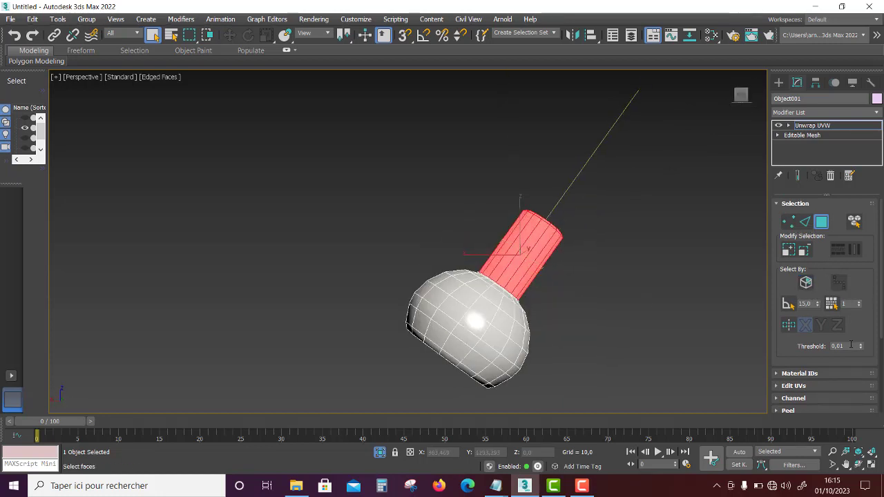
scroll(804, 324, "down", 4)
scroll(802, 321, "down", 1)
left_click(799, 319)
left_click(799, 319)
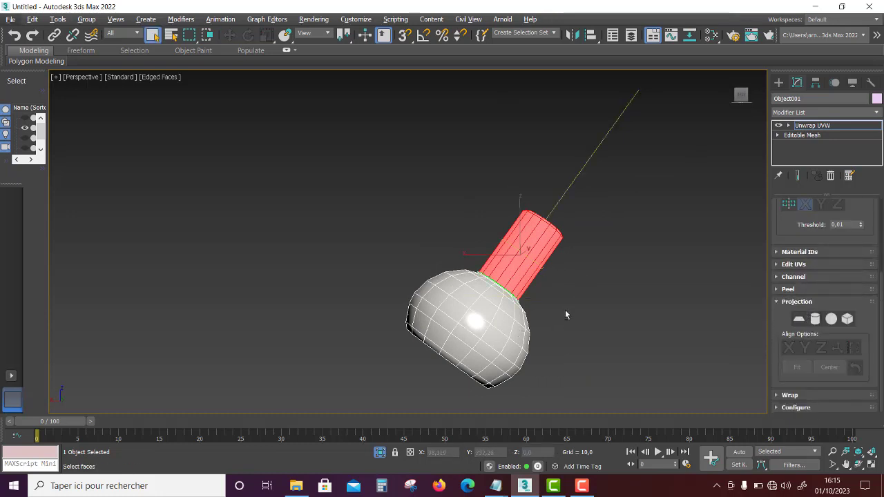
mouse_move(565, 315)
middle_mouse_down("alt")
mouse_move(485, 324)
mouse_move(477, 297)
mouse_move(460, 315)
mouse_move(476, 320)
mouse_move(445, 341)
mouse_move(483, 324)
mouse_move(493, 336)
mouse_move(458, 257)
middle_mouse_up("alt")
Step: Select the bulb faces, apply a planar projection, and exit face editing
left_click(502, 320)
left_click(799, 319)
right_click(485, 266)
left_click(459, 253)
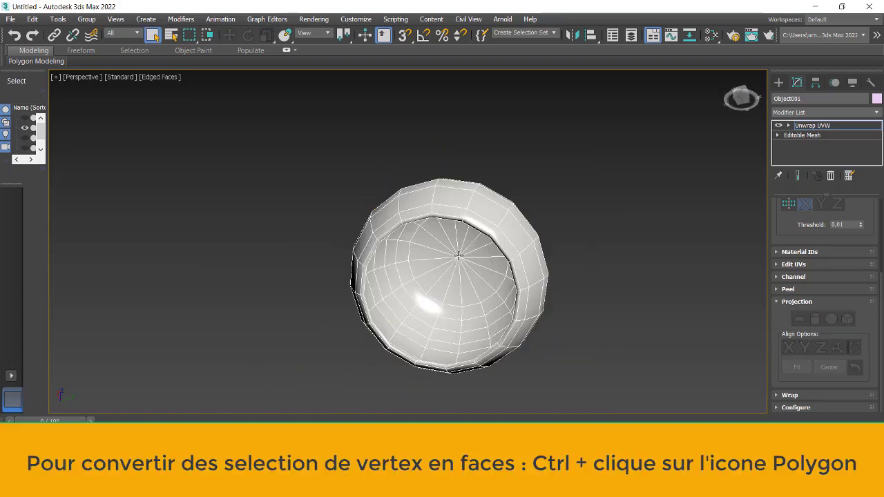
Step: Convert to faces and grow the inner-face selection to the rim, then collapse Projection
scroll(643, 250, "up", 3)
scroll(822, 276, "up", 3)
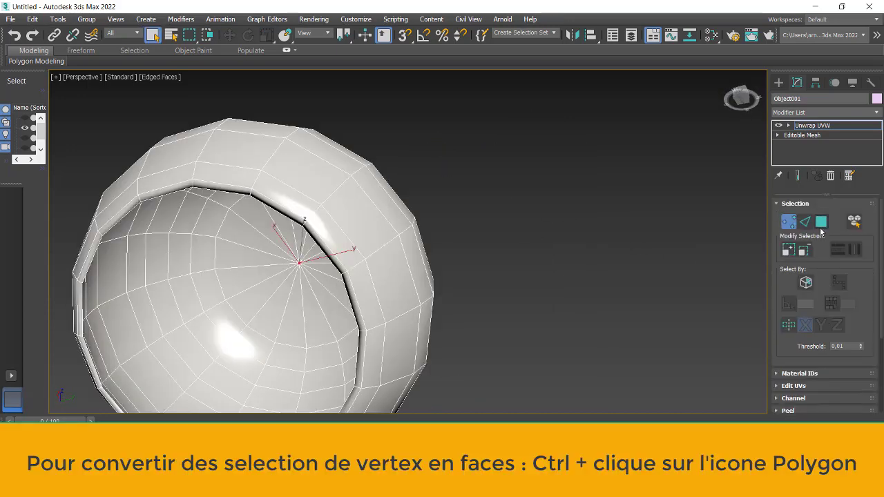
left_click(821, 221, "ctrl")
left_click(788, 251)
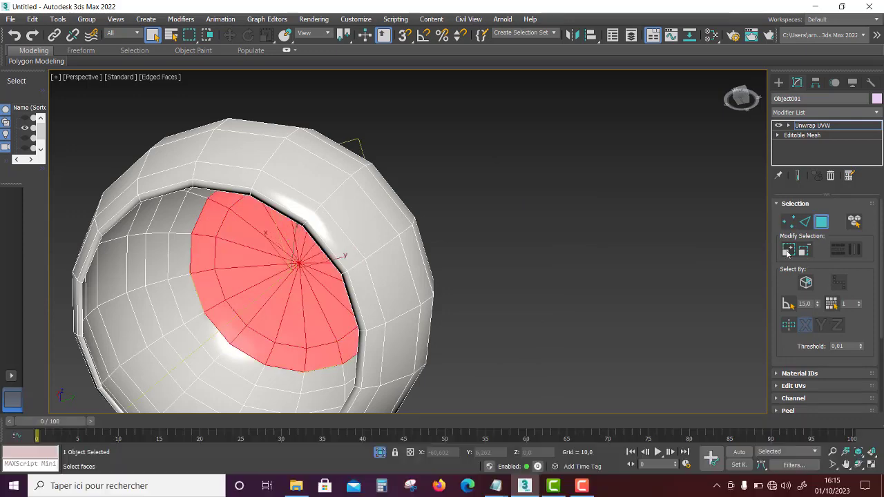
left_click(788, 250)
left_click(788, 251)
scroll(212, 271, "down", 3)
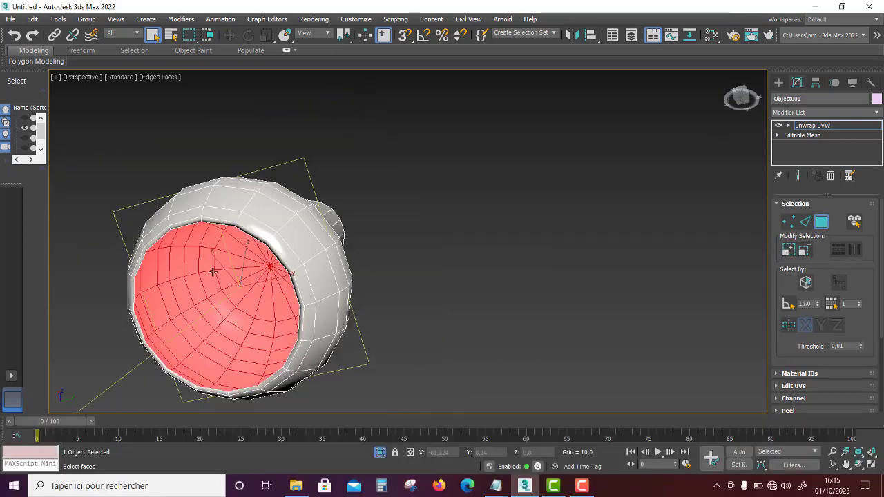
middle_click_drag(341, 356, 283, 367, "alt")
left_click(787, 250)
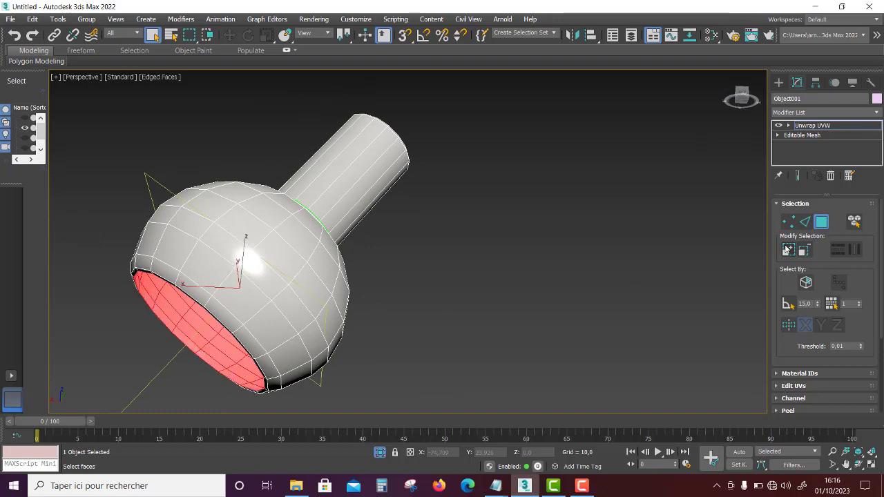
scroll(798, 325, "down", 3)
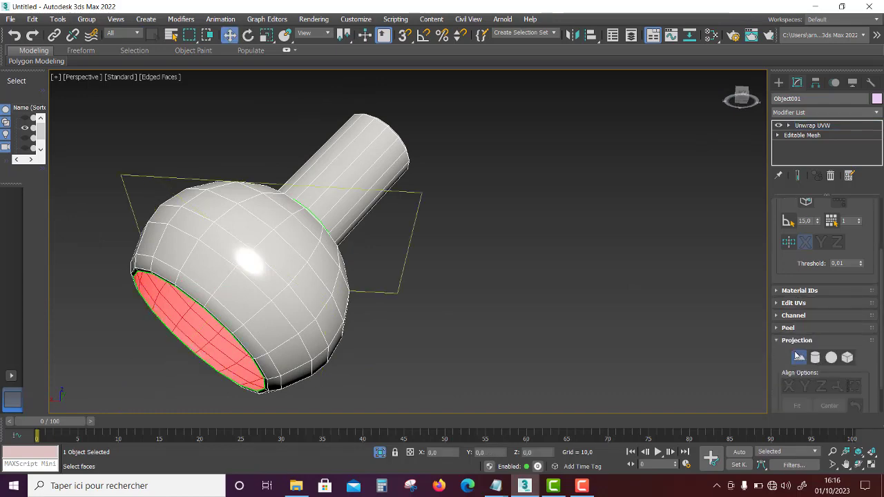
mouse_move(444, 270)
middle_mouse_down("alt")
mouse_move(414, 246)
mouse_move(407, 310)
mouse_move(426, 322)
mouse_move(453, 289)
mouse_move(410, 304)
middle_mouse_up("alt")
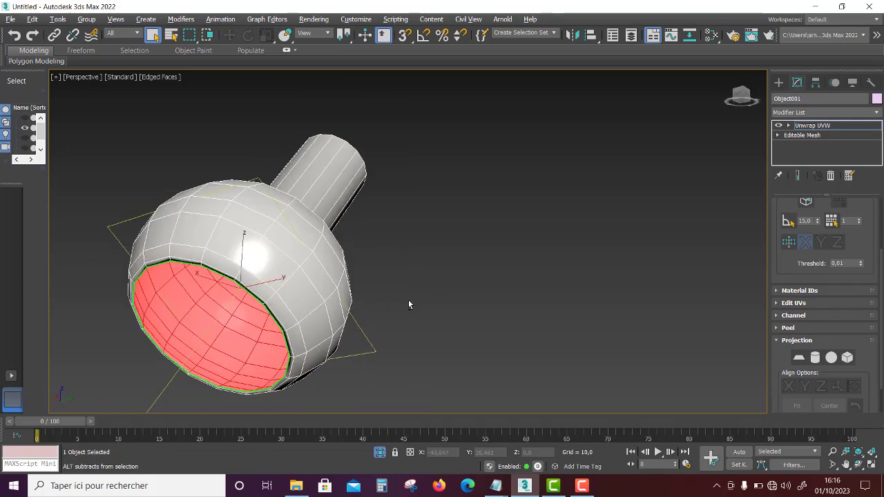
scroll(415, 314, "down", 3)
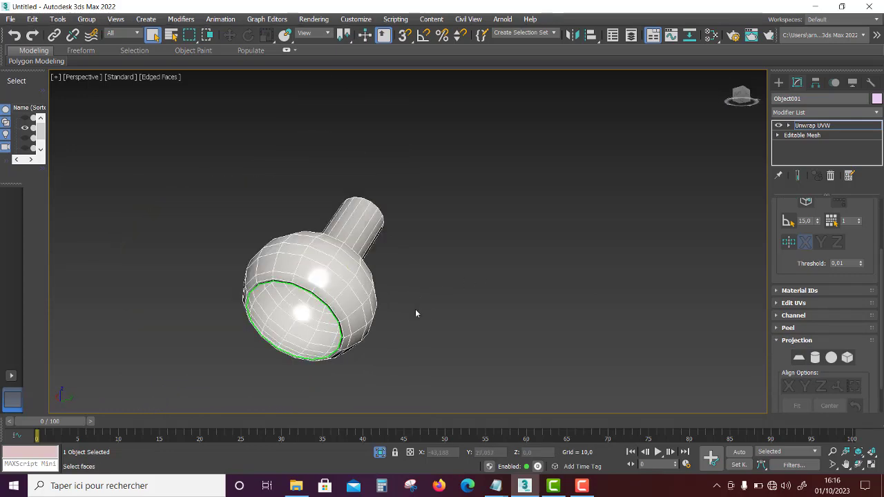
left_click(779, 341)
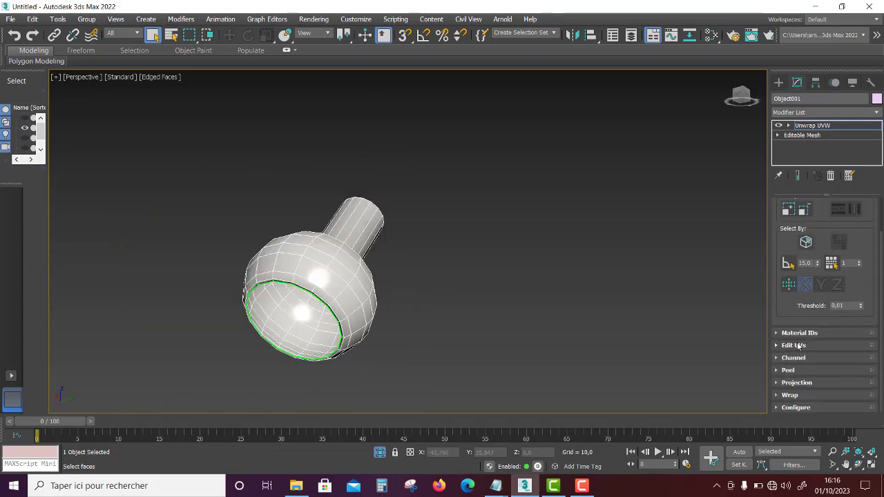
Step: Open the UV editor and spread out the bowl, sphere and cylinder islands
left_click(801, 345)
left_click(816, 332)
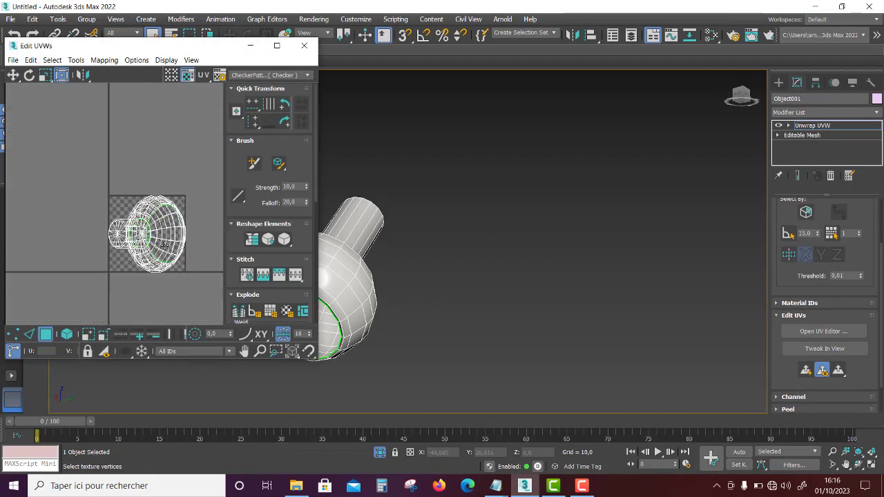
left_click(160, 210)
scroll(160, 210, "down", 2)
left_click_drag(162, 207, 166, 159)
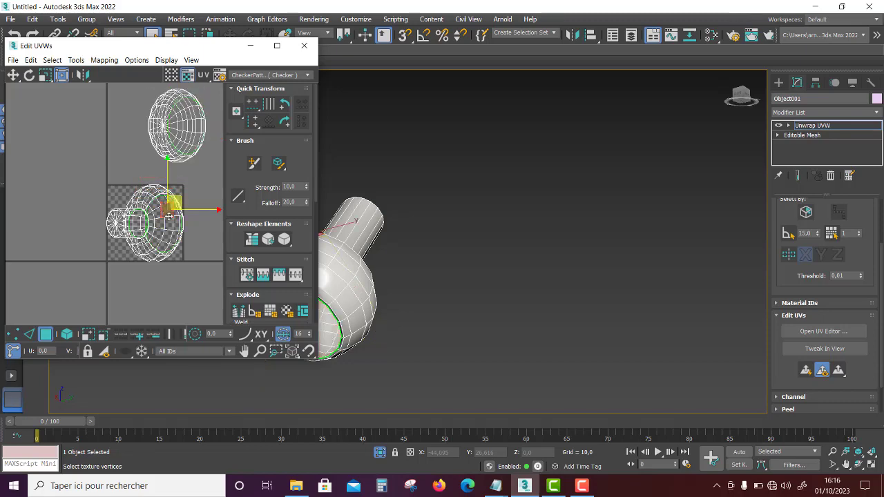
left_click(185, 257)
left_click_drag(186, 257, 199, 274)
left_click(132, 222)
left_click_drag(131, 222, 103, 204)
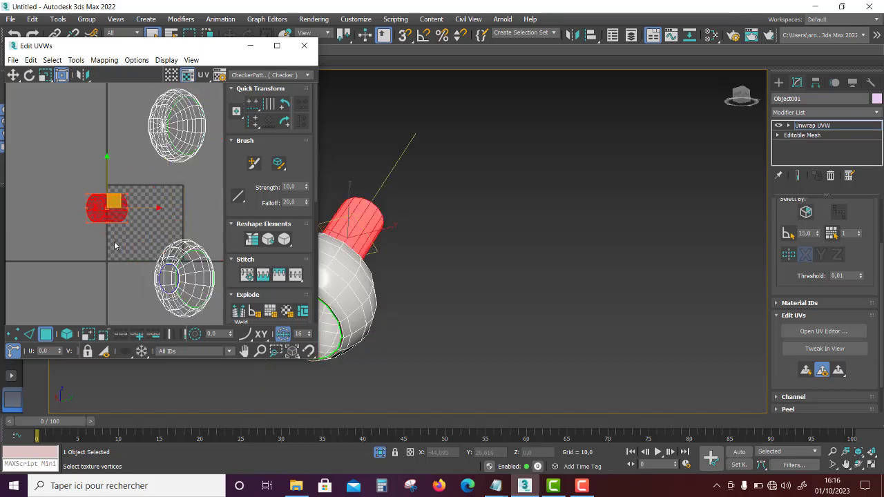
scroll(201, 202, "up", 3)
Step: Break the cap's UVs off along its border edges
mouse_move(436, 269)
middle_mouse_down("alt")
mouse_move(388, 285)
mouse_move(508, 227)
middle_mouse_up("alt")
scroll(508, 263, "up", 3)
scroll(543, 256, "up", 1)
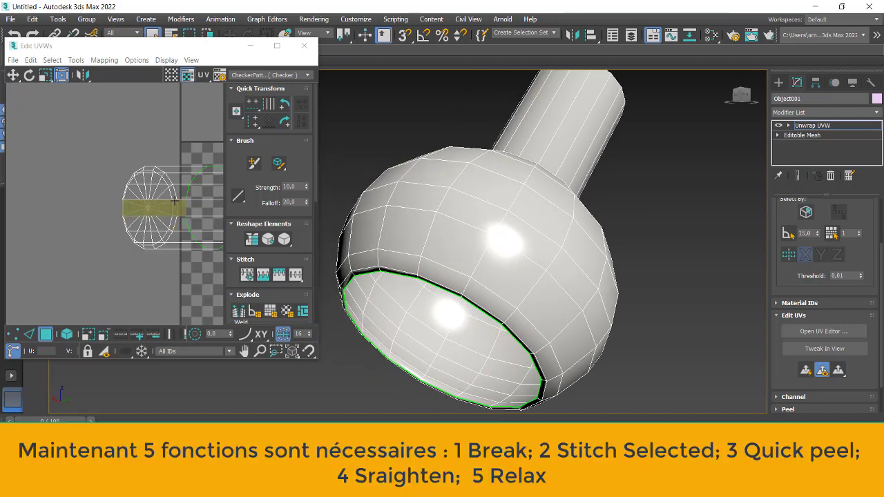
right_click(184, 200)
left_click(169, 164)
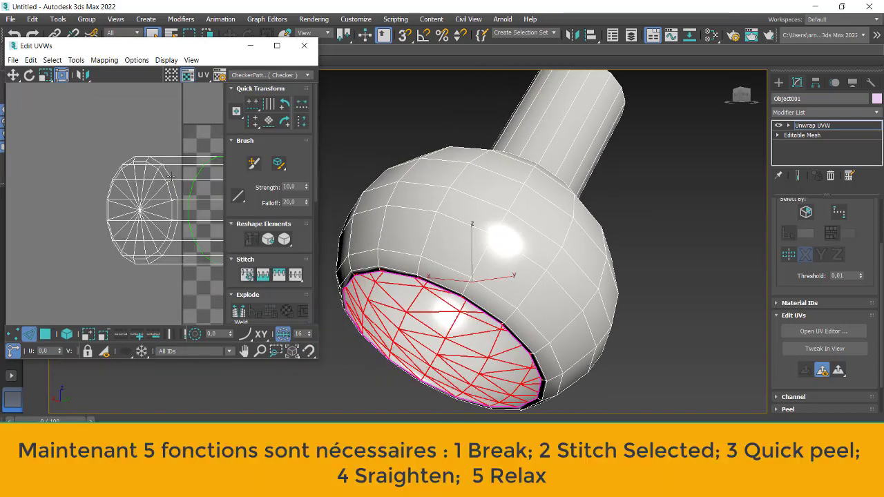
left_click(167, 174)
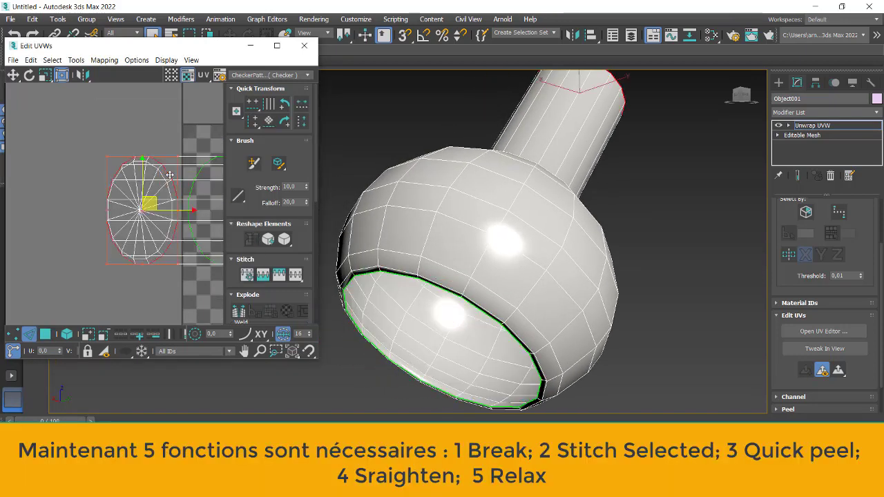
left_click(236, 312)
Step: Move the stem shell upward and break its UVs along a lengthwise edge
right_click(166, 228)
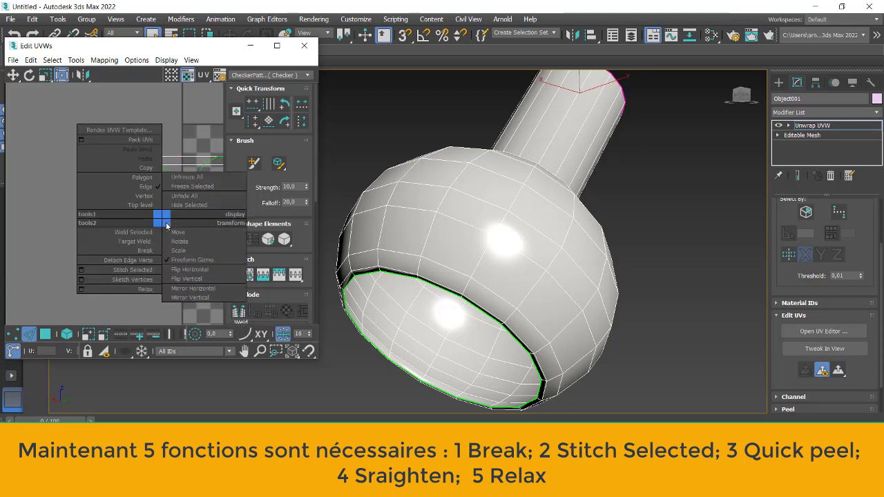
left_click(131, 178)
left_click(145, 214)
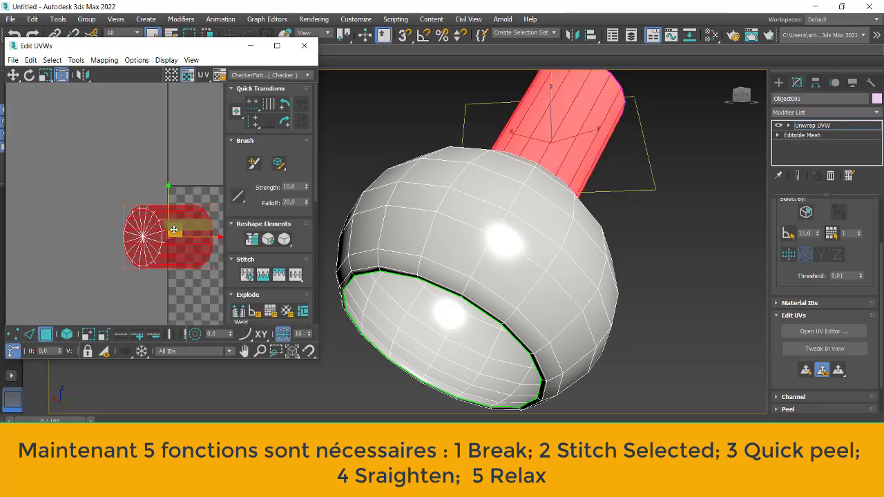
left_click_drag(152, 207, 159, 159)
right_click(165, 159)
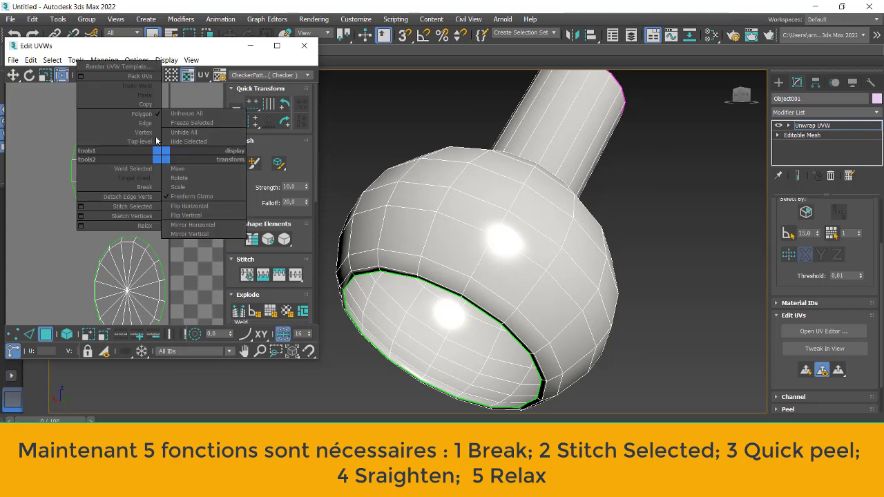
left_click(153, 126)
left_click(170, 160)
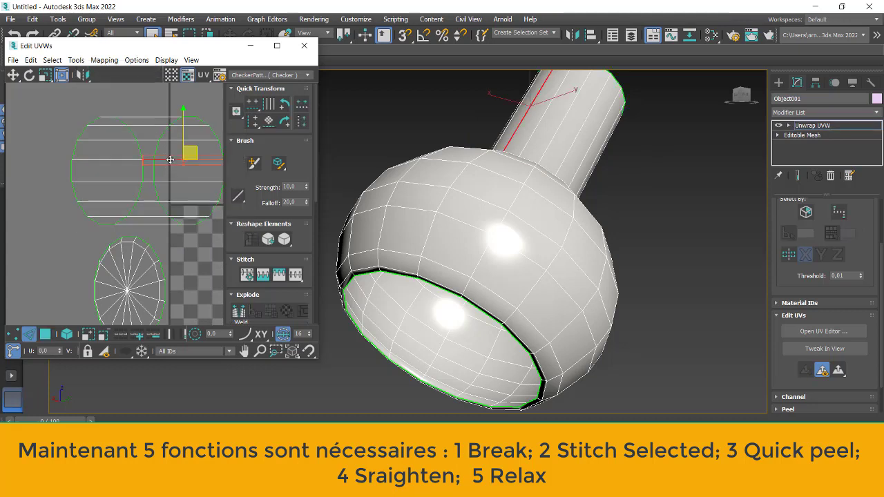
left_click(239, 311)
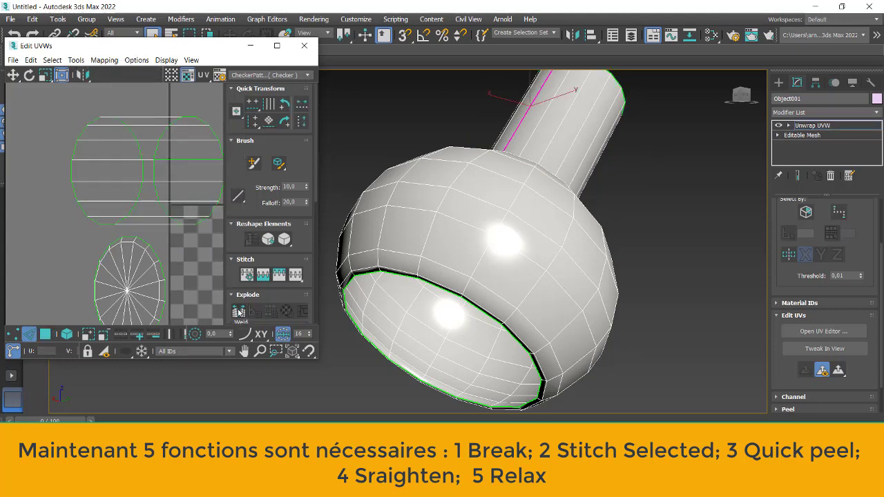
Step: Quick Peel the stem's cylinder island into a flat strip
scroll(125, 162, "down", 3)
right_click(127, 161)
left_click(103, 100)
left_click(126, 159)
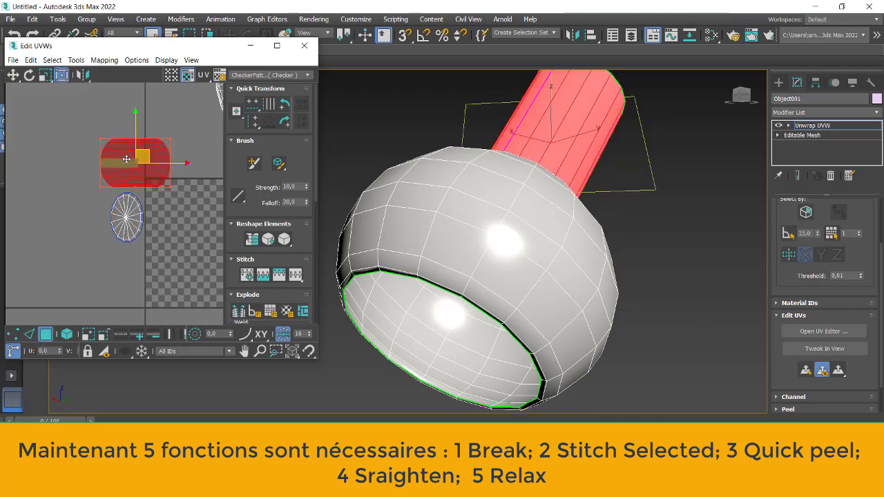
scroll(241, 266, "down", 2)
scroll(256, 272, "down", 2)
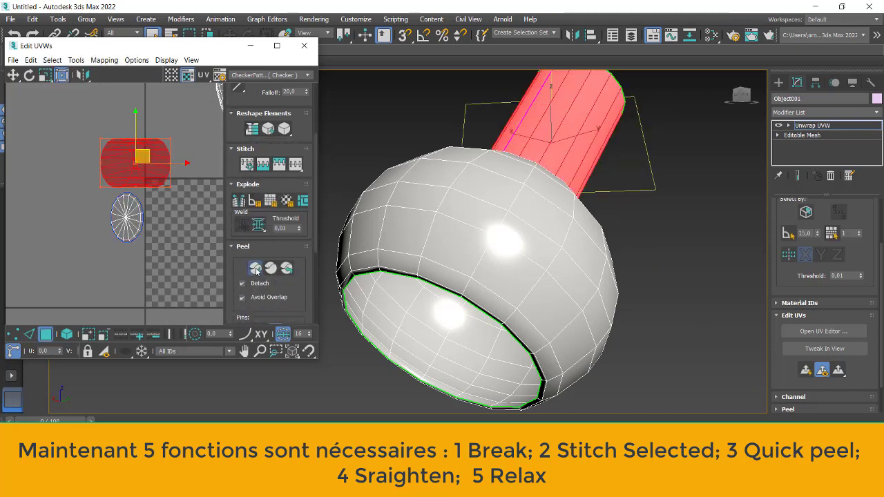
left_click(256, 268)
Step: Stitch the selected stem edges back together with Stitch Selected
scroll(166, 247, "up", 2)
scroll(166, 246, "up", 2)
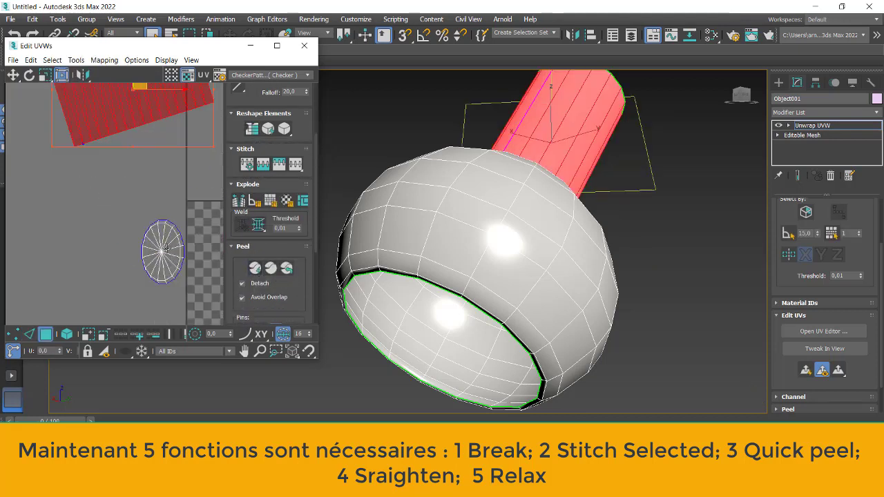
left_click(165, 247)
scroll(162, 248, "down", 3)
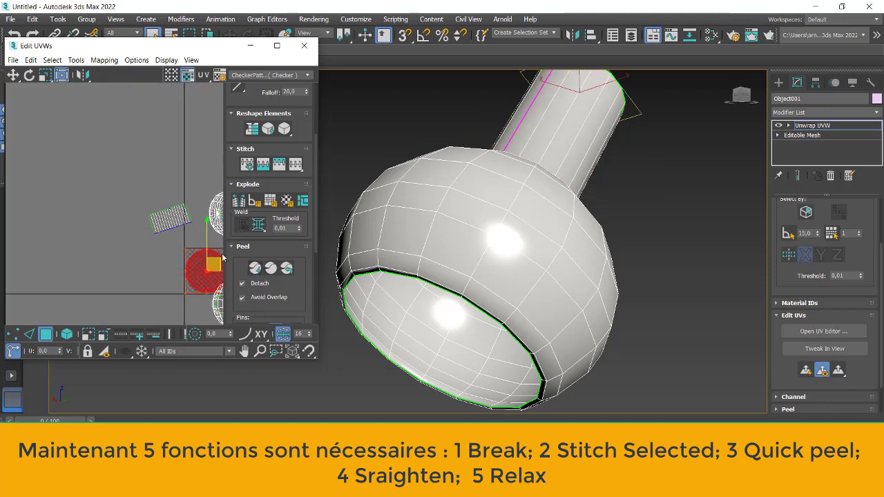
left_click(161, 254)
scroll(161, 254, "up", 2)
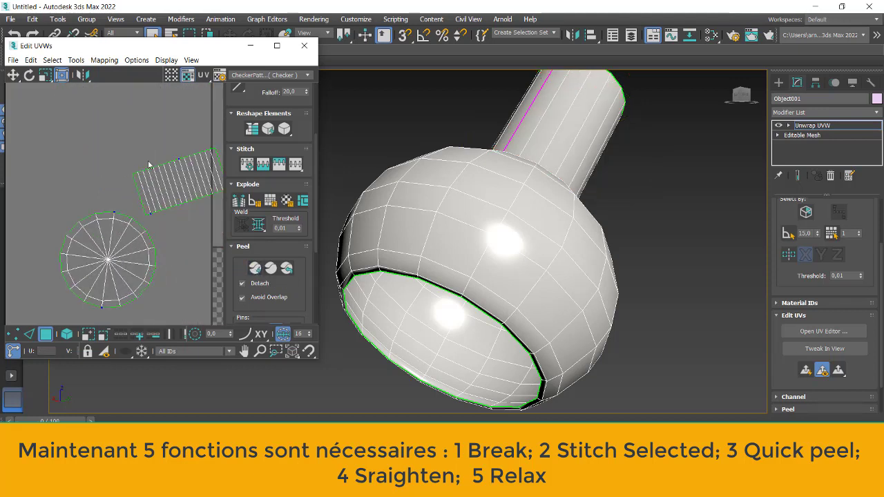
right_click(129, 151)
left_click(104, 127)
left_click(120, 215)
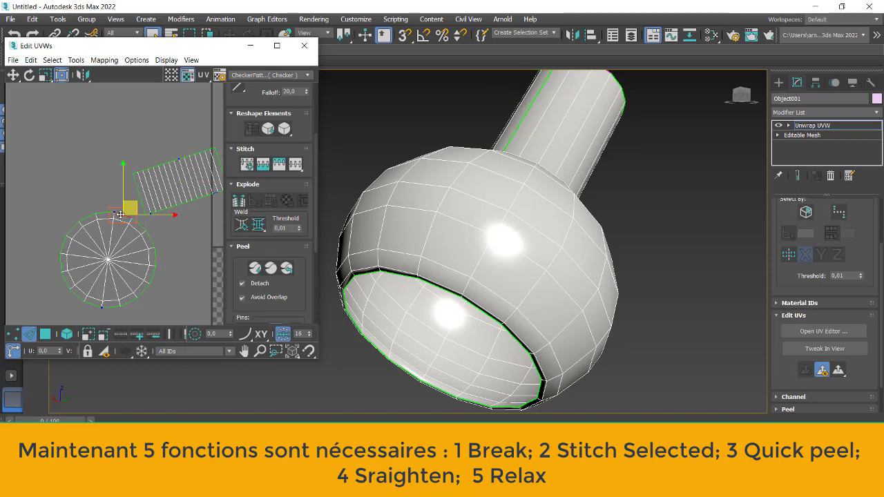
scroll(119, 215, "up", 2)
right_click(117, 210)
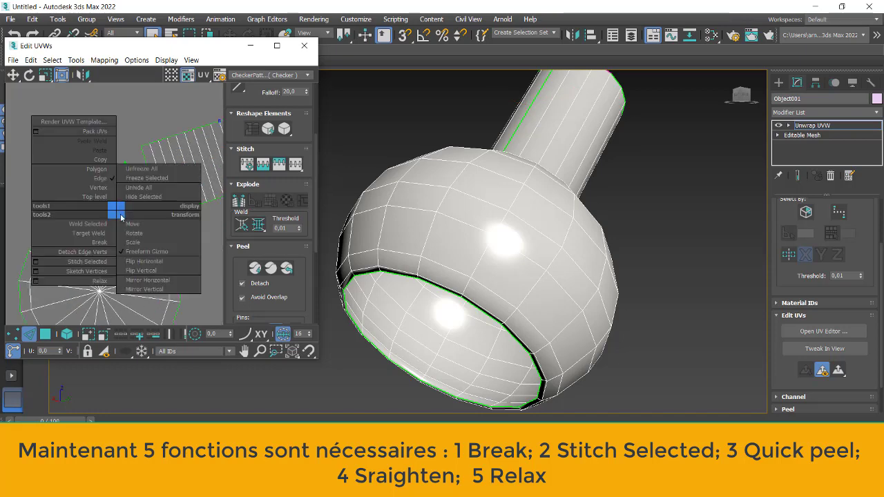
left_click(101, 262)
Step: Quick Peel the inner bowl island, move it, and relax it three times
scroll(98, 207, "down", 3)
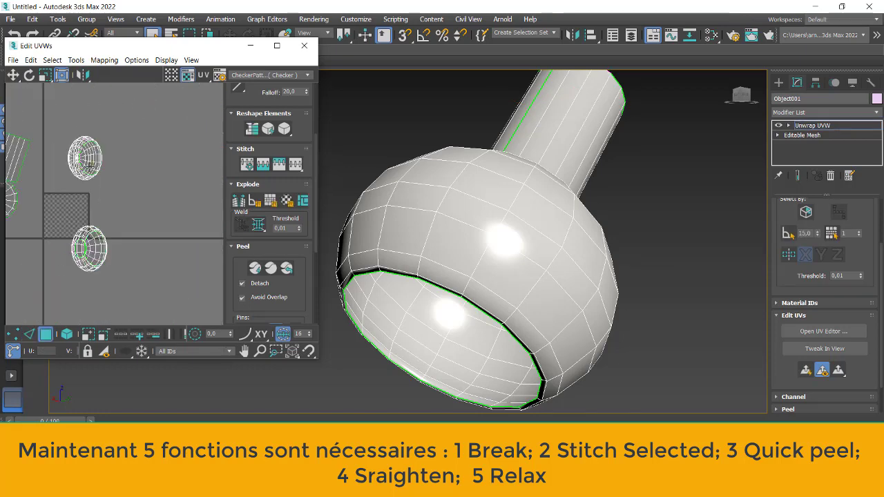
left_click(89, 167)
left_click(254, 268)
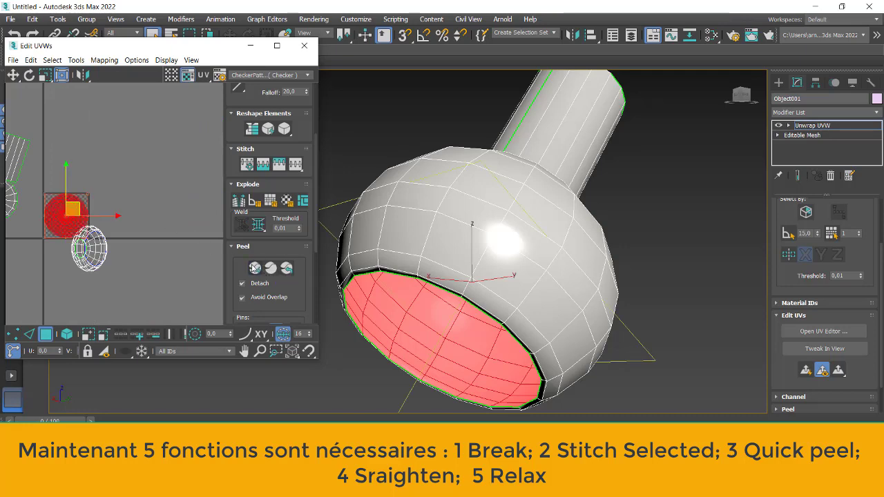
left_click_drag(76, 209, 128, 188)
scroll(128, 188, "up", 5)
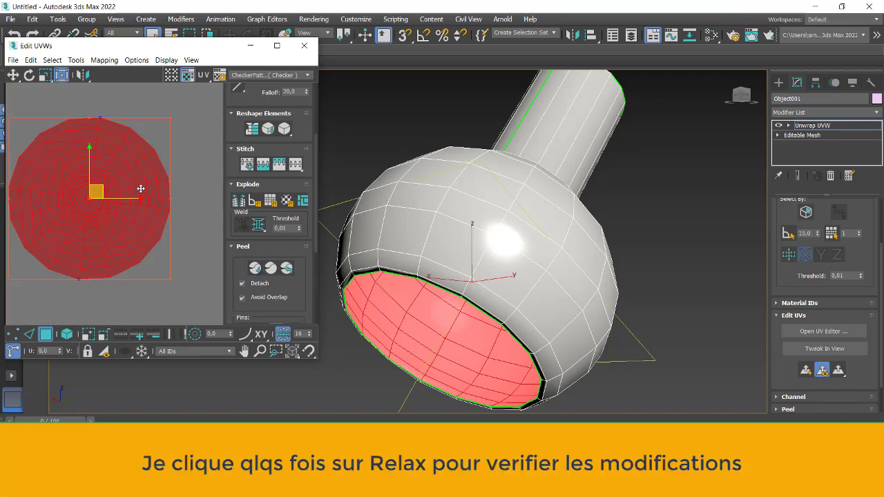
left_click(283, 129)
left_click(284, 129)
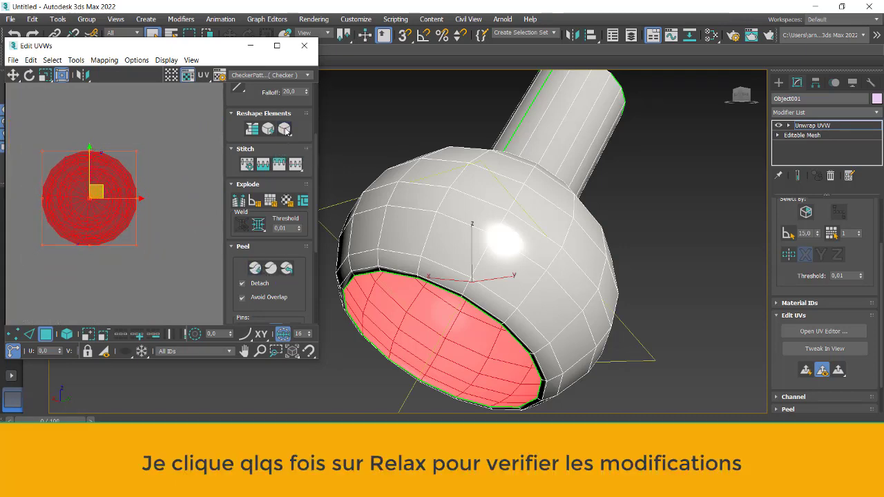
left_click(284, 129)
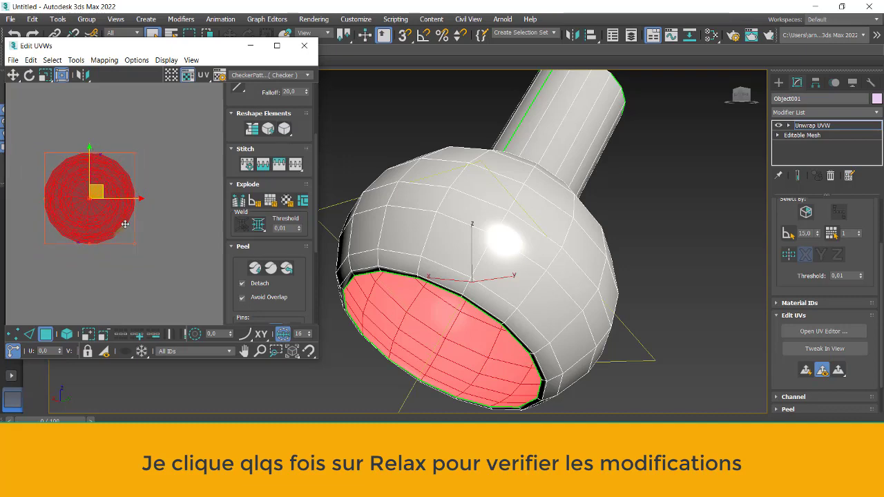
left_click(265, 76)
Step: Apply the Texture Checker preview and orbit and zoom around the lamp head to inspect it
left_click(262, 87)
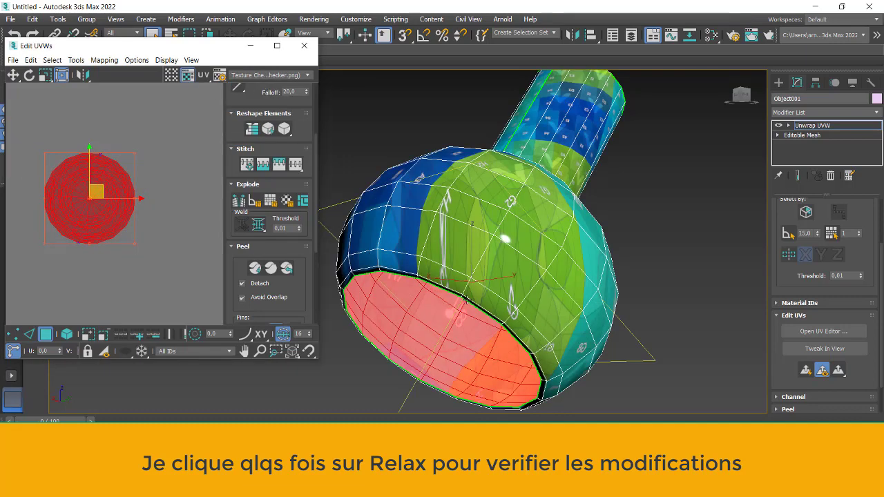
mouse_move(447, 342)
middle_mouse_down("alt")
mouse_move(428, 324)
mouse_move(479, 300)
mouse_move(499, 330)
mouse_move(483, 318)
mouse_move(490, 304)
middle_mouse_up("alt")
scroll(425, 318, "up", 2)
scroll(421, 311, "up", 2)
scroll(420, 306, "up", 2)
scroll(420, 305, "down", 1)
scroll(478, 334, "down", 3)
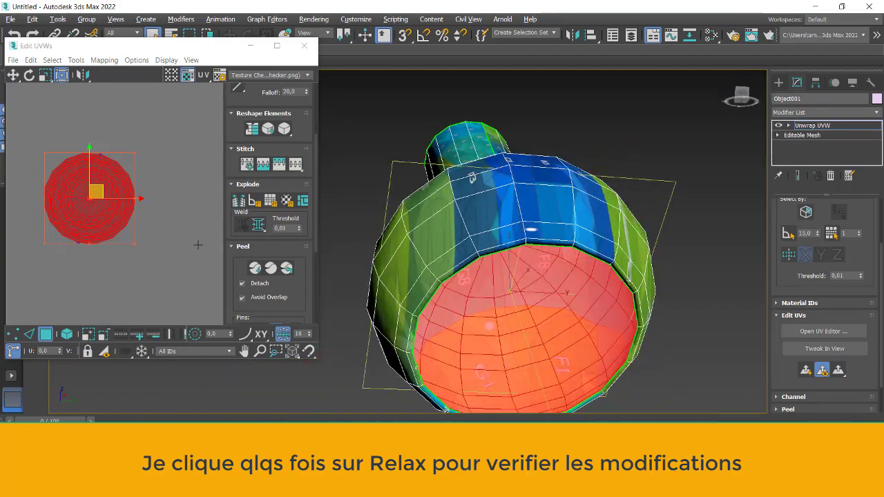
left_click(290, 131)
scroll(138, 172, "down", 4)
scroll(123, 196, "up", 1)
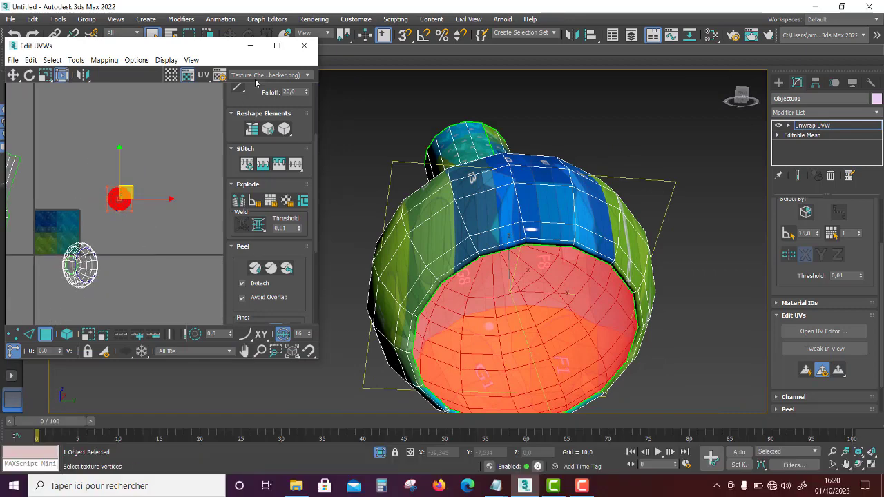
scroll(134, 192, "up", 1)
scroll(127, 216, "down", 1)
scroll(120, 259, "down", 1)
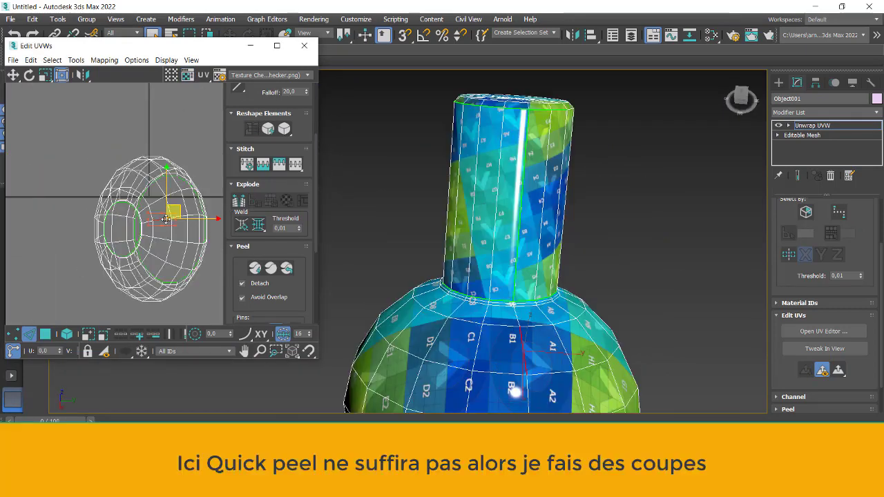
Step: Select edges around the bowl and convert them into a UV seam
double_click(165, 219)
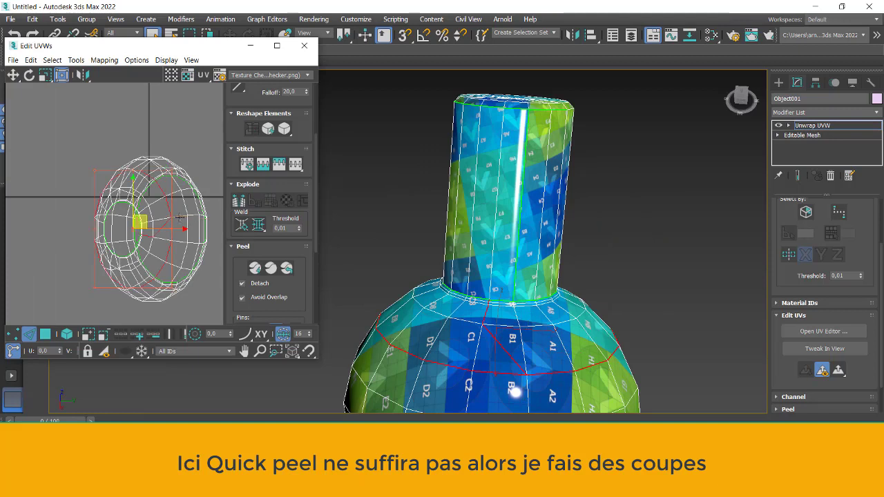
left_click(180, 219)
scroll(158, 221, "up", 3)
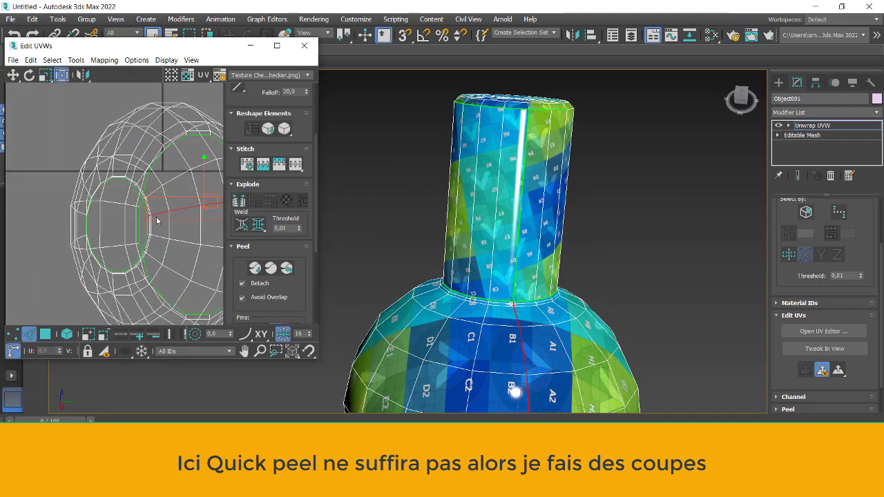
left_click(82, 240)
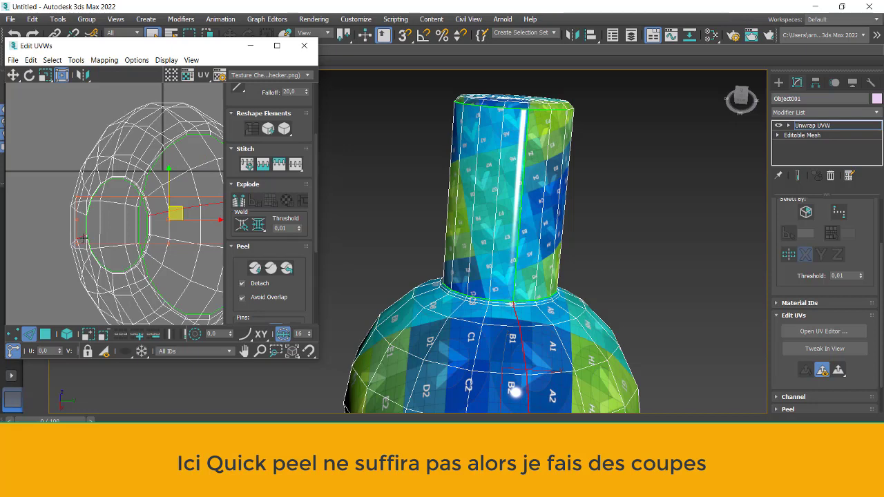
scroll(112, 274, "down", 3)
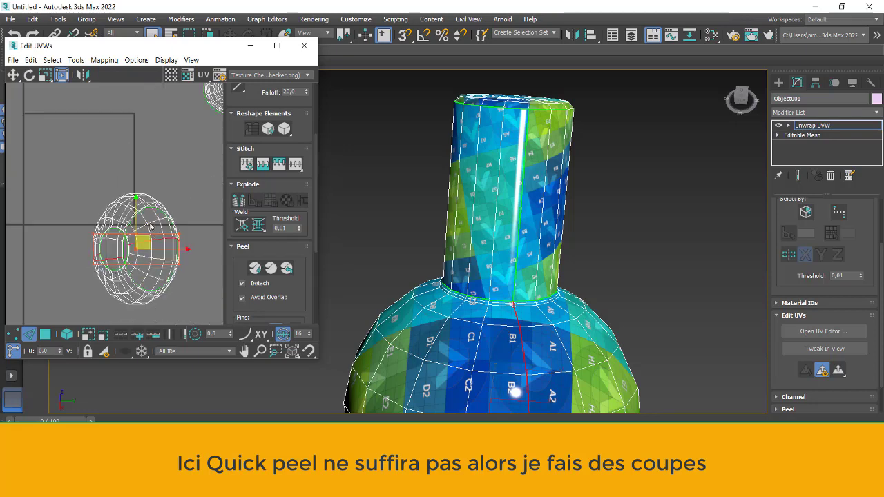
left_click(174, 230)
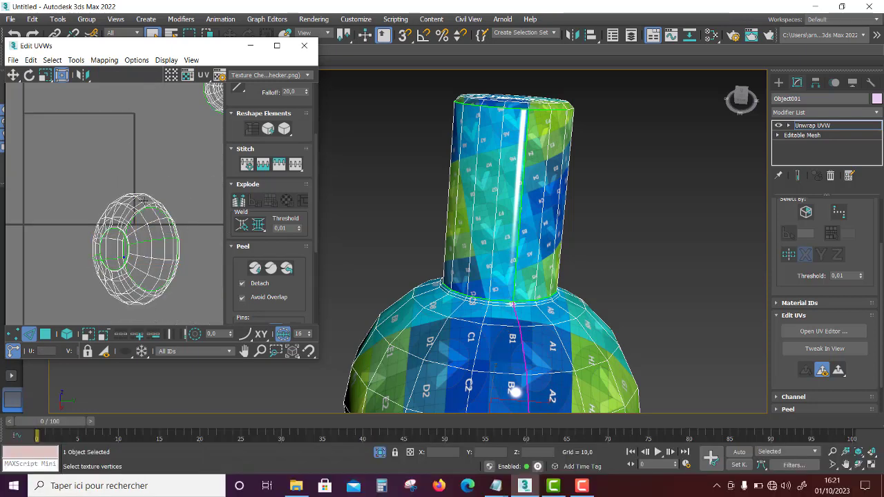
Step: Peel the bowl's faces into two flat islands and relax them slightly
right_click(138, 200)
left_click(96, 147)
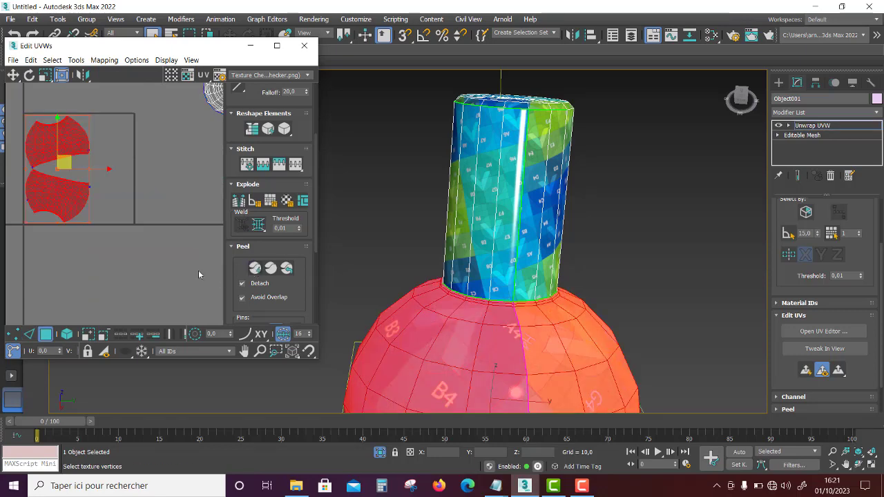
scroll(50, 191, "up", 2)
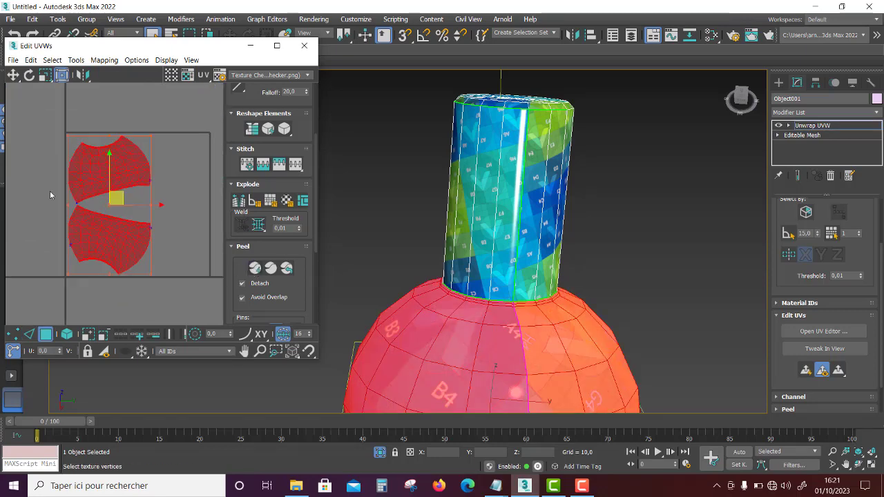
left_click(284, 129)
Step: Switch the UV editor to Edge mode with nothing selected and zoom in on the bowl islands
left_click(200, 219)
right_click(197, 201)
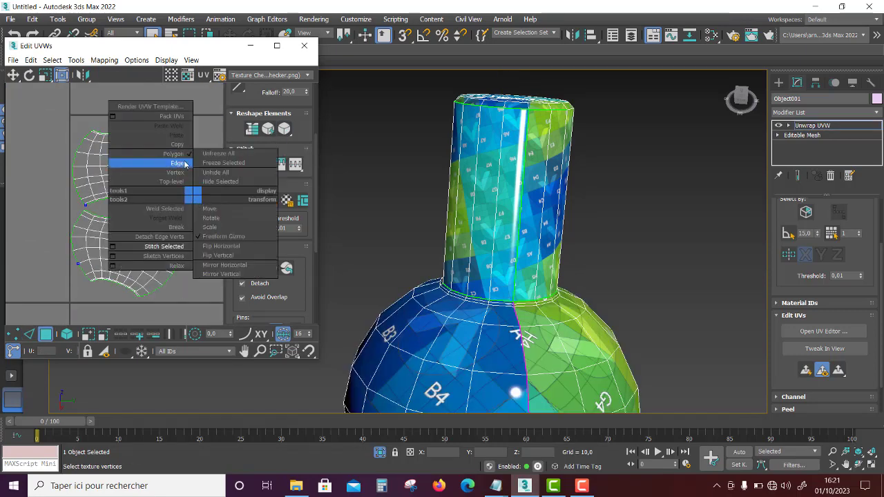
left_click(194, 184)
left_click(205, 210)
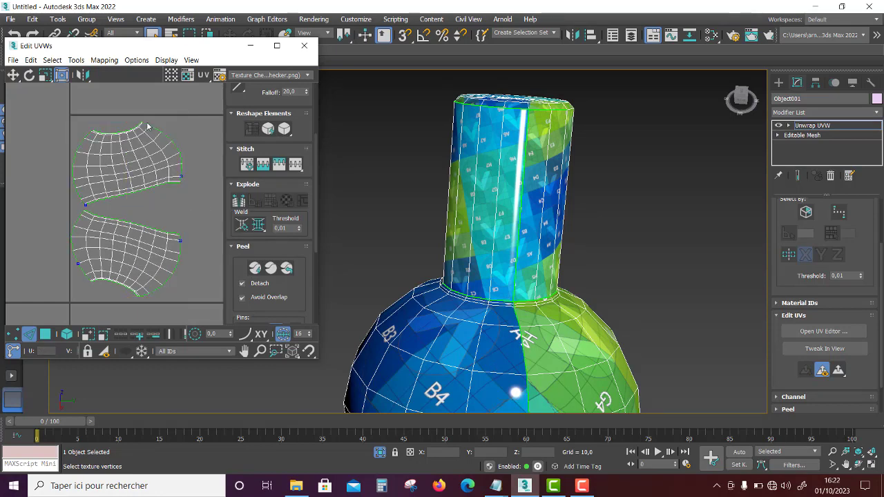
scroll(147, 135, "up", 2)
scroll(147, 200, "up", 1)
scroll(172, 166, "up", 2)
scroll(193, 177, "up", 1)
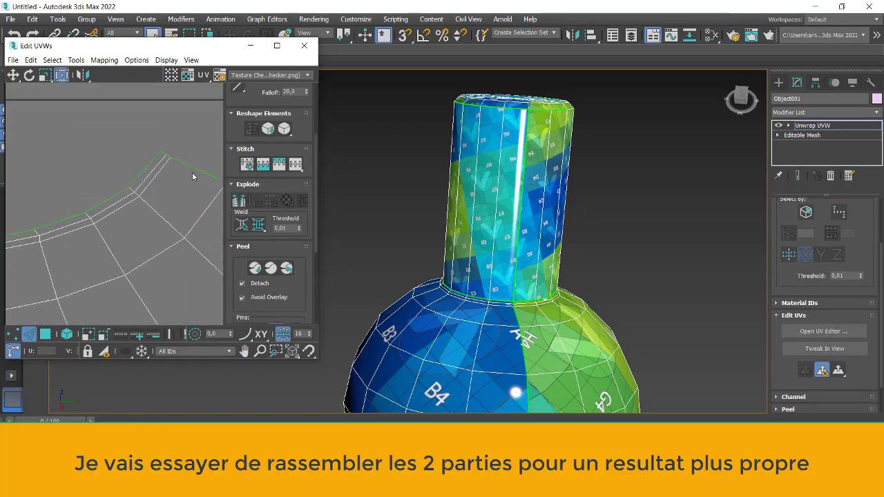
scroll(145, 170, "up", 2)
Step: Stitch Selected along the shared edge to join the bowl's two UV islands
left_click(134, 167)
middle_click_drag(134, 167, 158, 241)
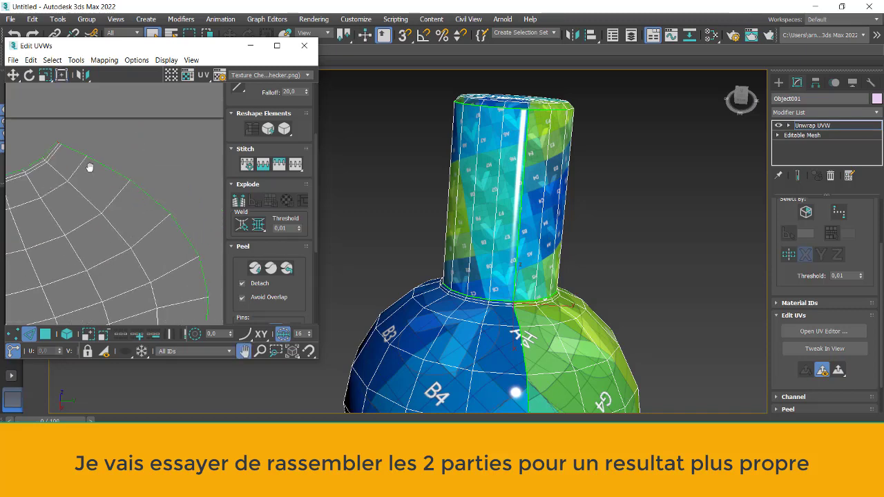
scroll(148, 260, "up", 2)
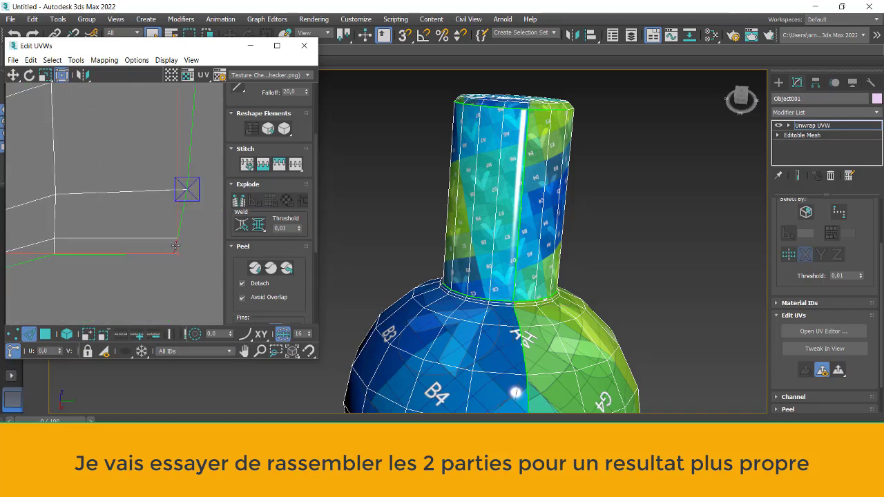
scroll(175, 245, "down", 3)
right_click(144, 207)
left_click(127, 264)
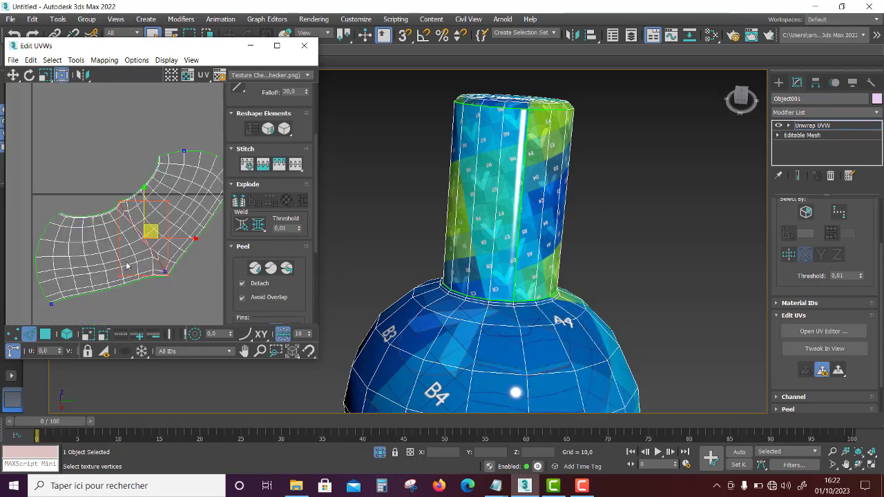
Step: Switch to Polygon mode and select the whole joined bowl island
right_click(143, 201)
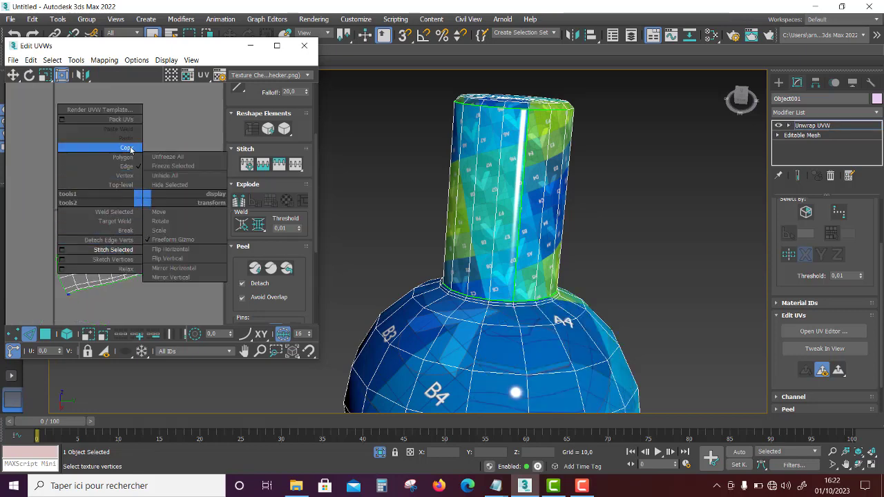
left_click(124, 157)
left_click(143, 229)
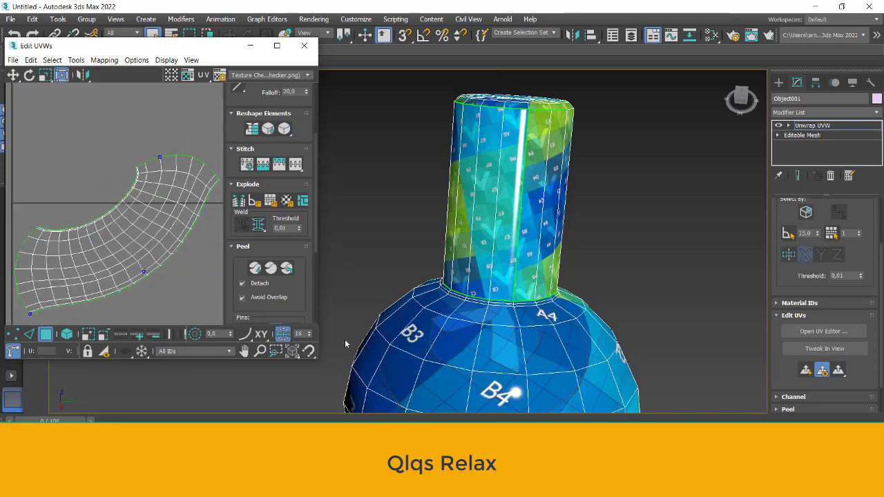
Step: Rotate the whole bowl island with the Rotate tool so it lies level
middle_click_drag(481, 362, 488, 343, "alt")
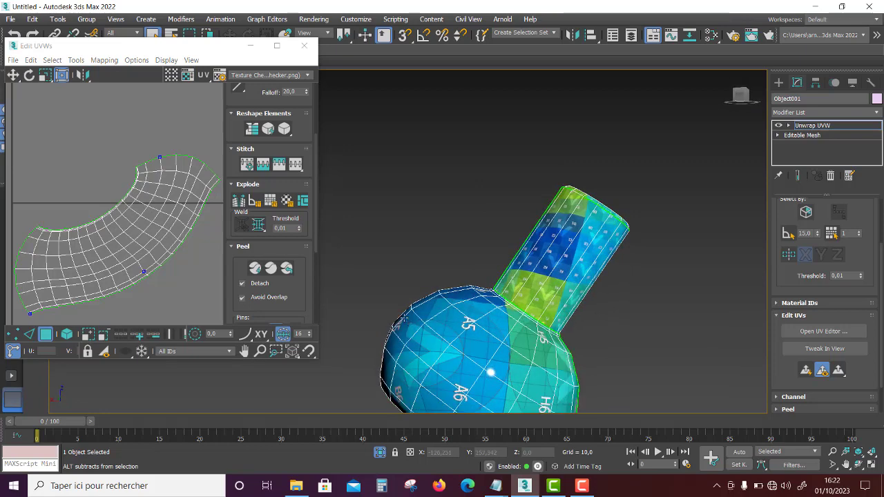
double_click(138, 241)
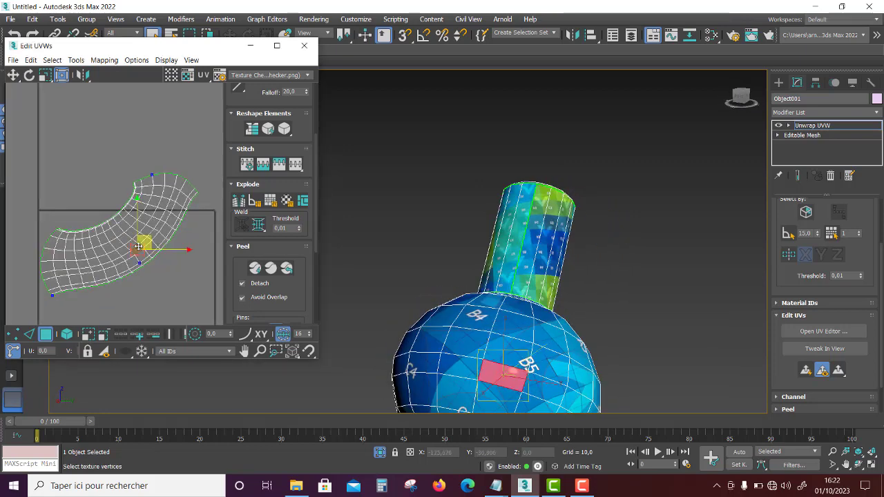
key("e")
left_click_drag(161, 215, 130, 287)
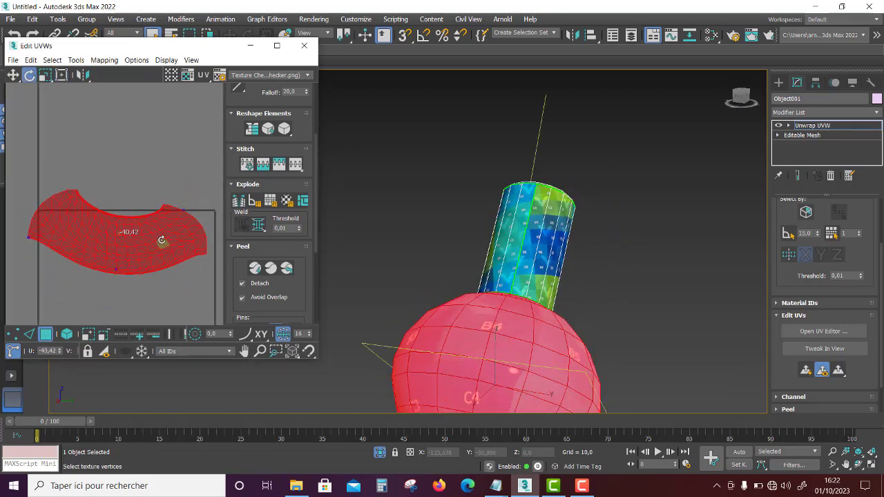
Step: Reselect the bowl island and Straighten it into a flat rectangle
left_click(130, 288)
left_click(134, 253)
double_click(134, 253)
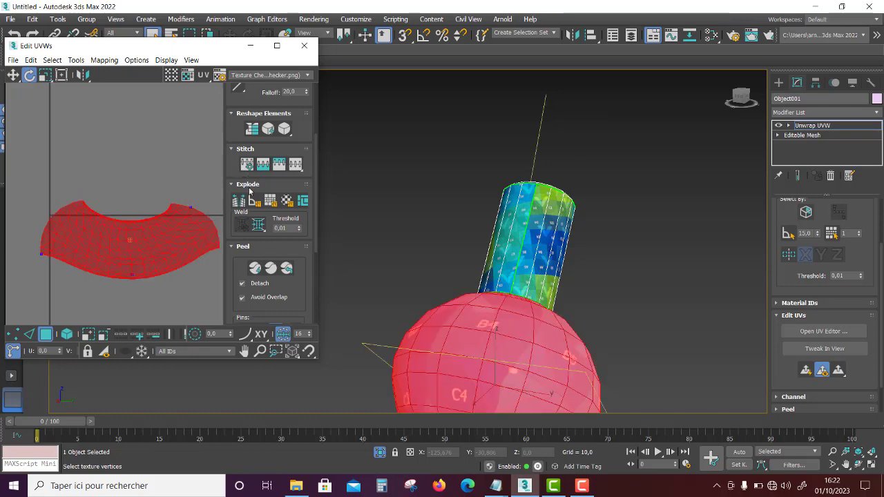
left_click(251, 130)
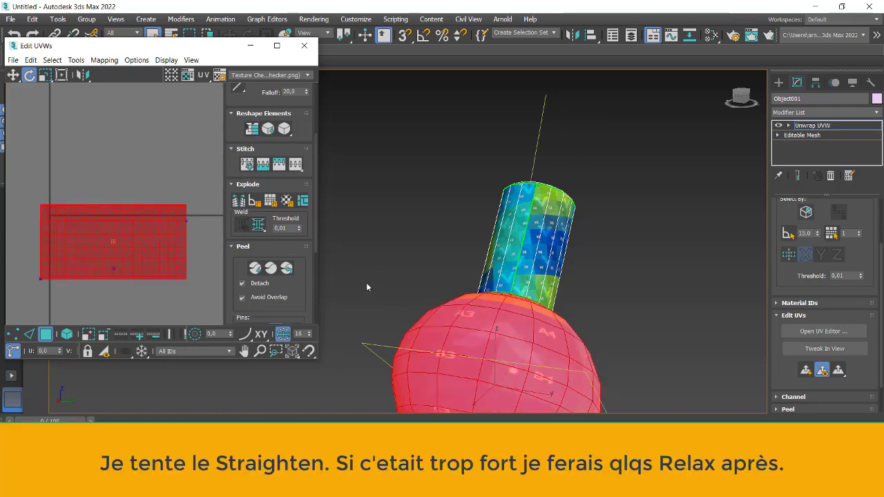
Step: Widen the straightened island's right edge with the Freeform tool so the checker spreads evenly
mouse_move(458, 298)
middle_mouse_down("alt")
mouse_move(477, 347)
mouse_move(466, 324)
middle_mouse_up("alt")
scroll(454, 282, "up", 3)
middle_click_drag(454, 282, 467, 215, "alt")
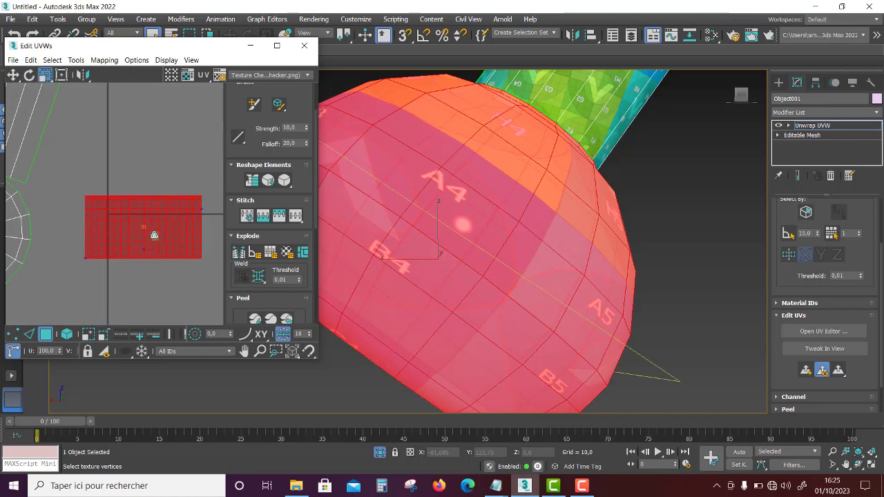
left_click(61, 74)
scroll(200, 257, "up", 1)
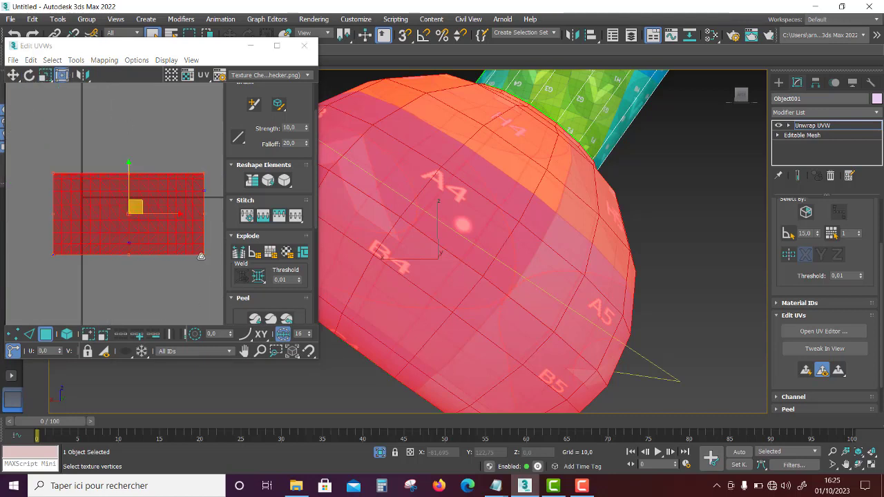
mouse_move(203, 251)
left_mouse_down()
mouse_move(204, 260)
mouse_move(206, 241)
left_mouse_up()
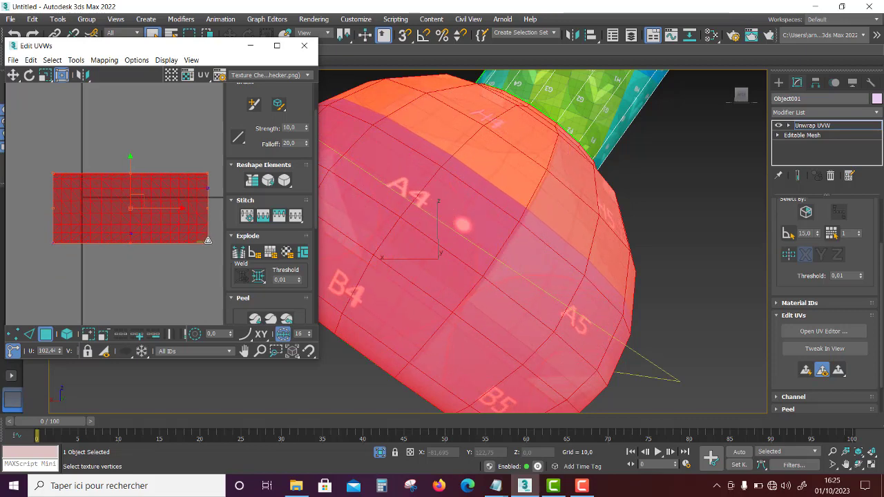
left_click_drag(206, 240, 218, 241)
scroll(166, 290, "down", 2)
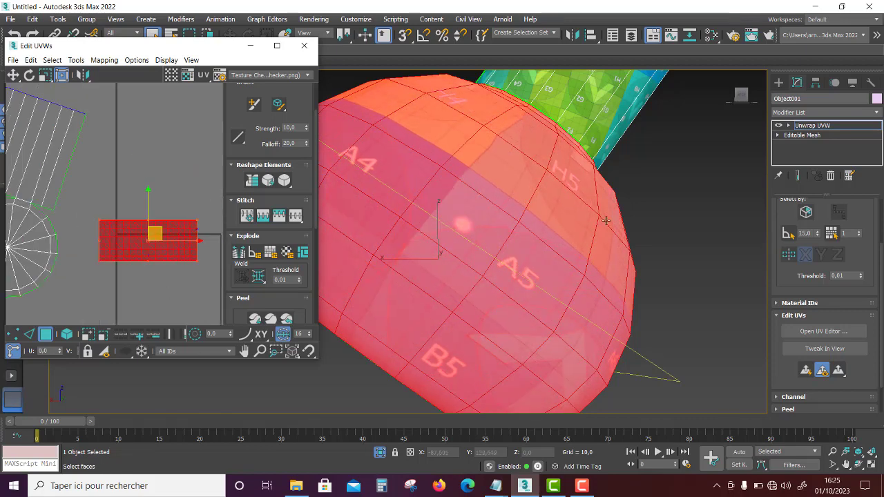
scroll(525, 230, "down", 2)
scroll(509, 256, "down", 2)
left_click(512, 276)
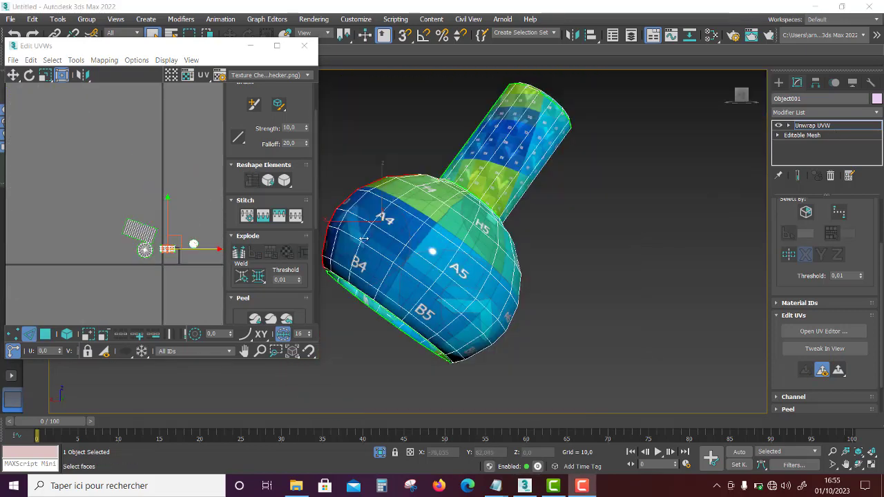
right_click(470, 187)
Step: Convert the shade to Editable Poly, end isolation, and isolate the lamp arm (Object002)
left_click(610, 322)
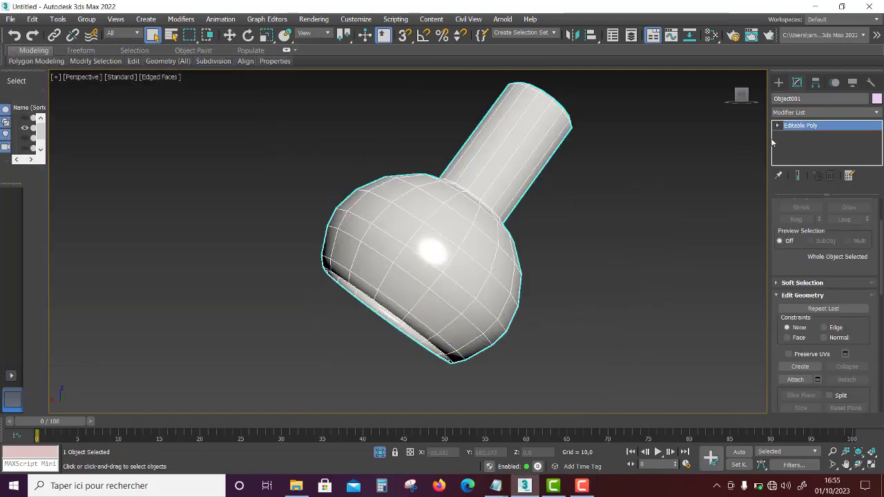
right_click(568, 220)
left_click(578, 118)
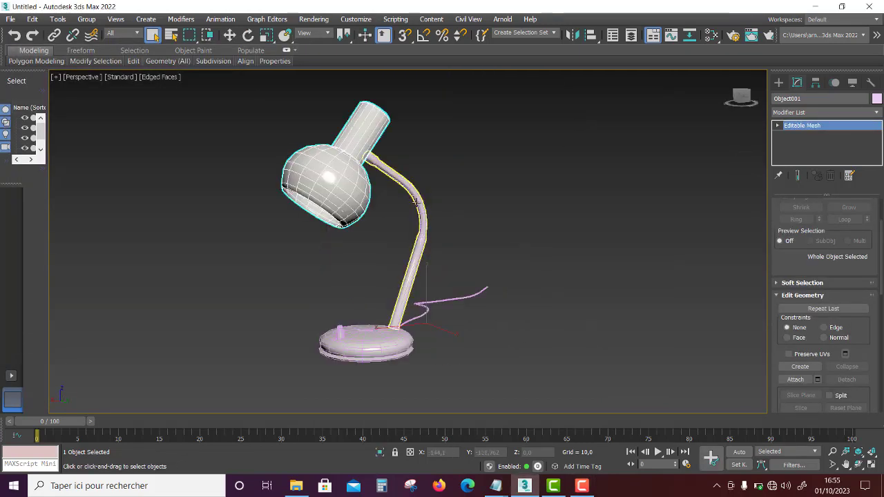
left_click(415, 201)
right_click(416, 201)
left_click(446, 103)
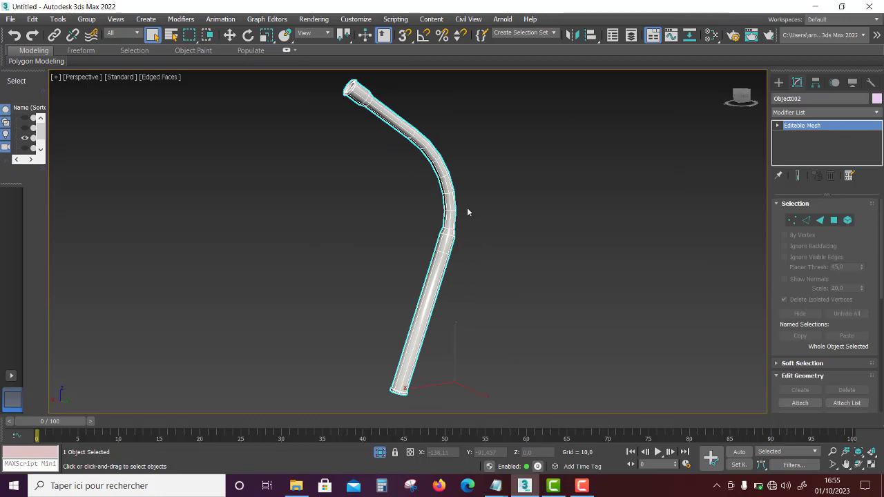
Step: Add an Unwrap UVW modifier to the arm, select all faces, and apply Planar Map projection
left_click(833, 112)
scroll(843, 386, "down", 5)
left_click(815, 336)
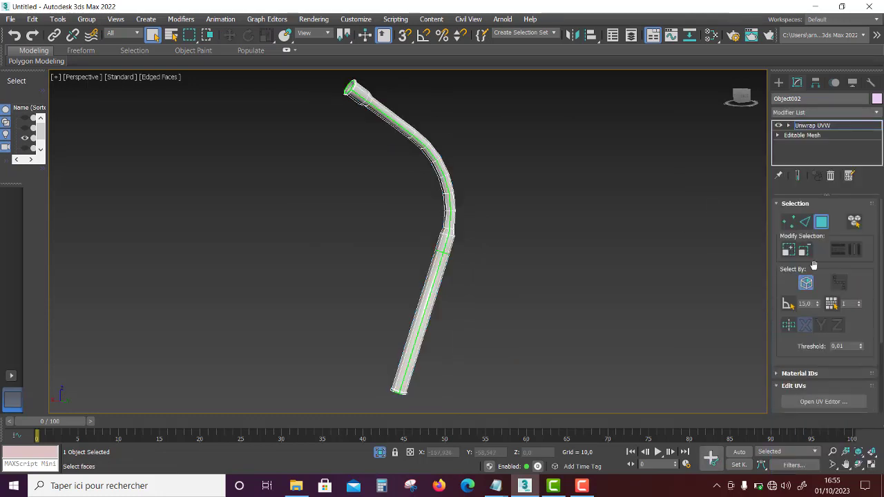
key("ctrl+a")
scroll(840, 297, "down", 3)
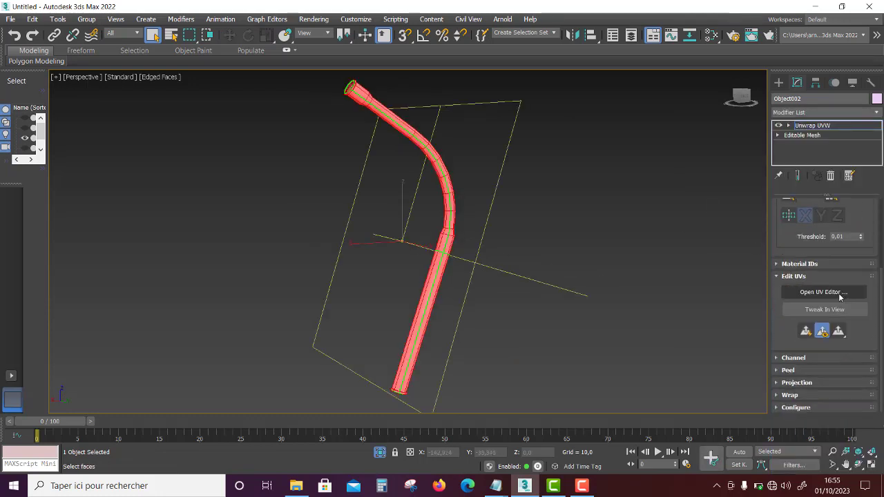
right_click(773, 257)
left_click(780, 269)
left_click(781, 265)
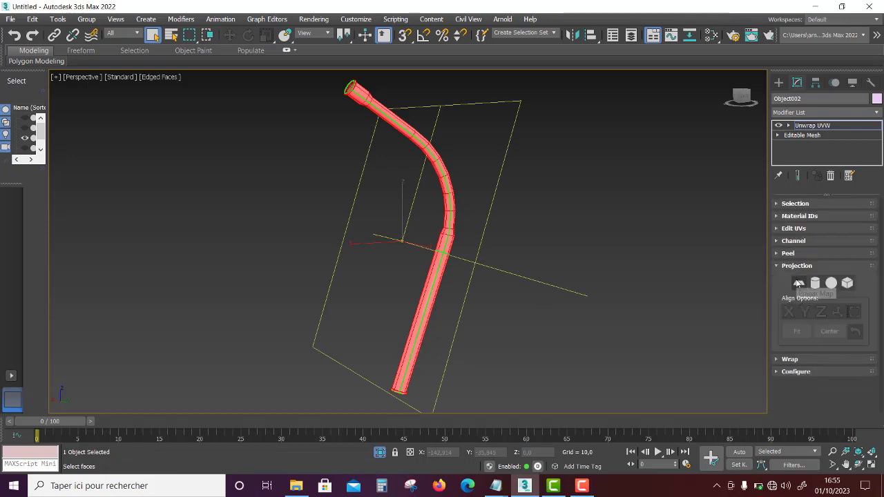
left_click(798, 283)
Step: Open the arm's UVs in the UV editor
left_click(775, 204)
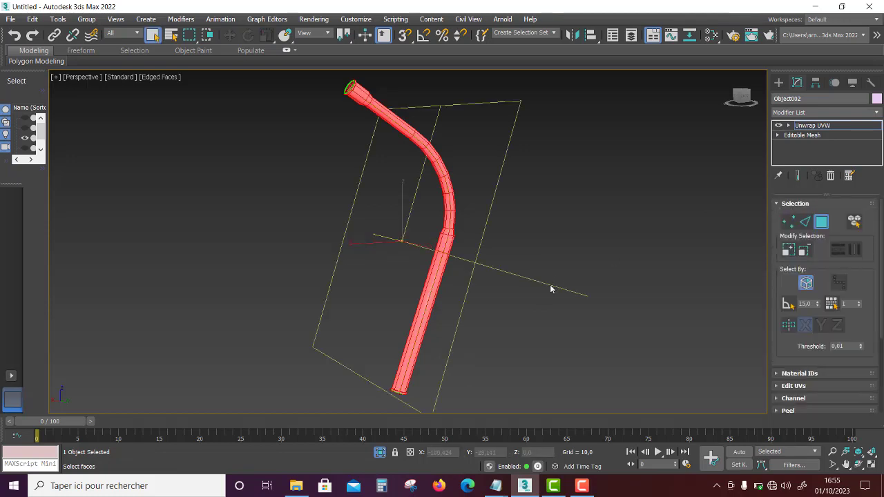
scroll(473, 319, "up", 2)
scroll(464, 334, "down", 2)
left_click(793, 385)
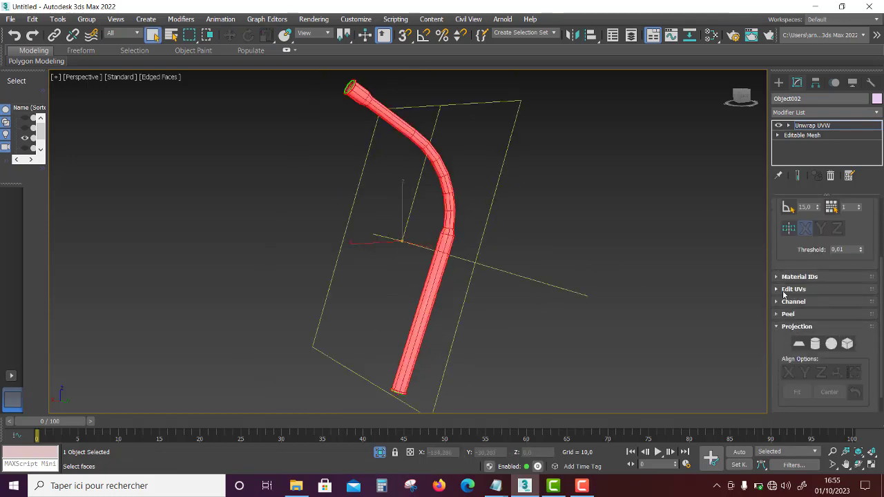
left_click(822, 304)
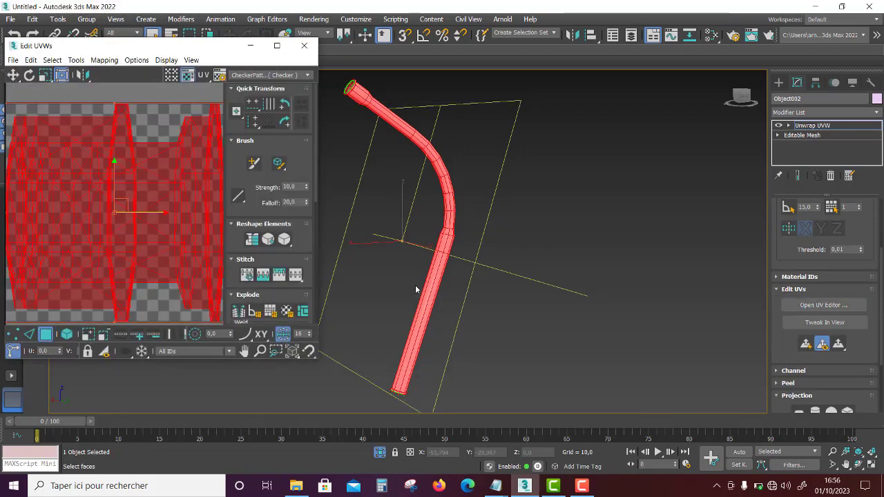
Step: Pick the pipe's seam edges, select all its faces, and Peel them into a flat strip
mouse_move(415, 285)
middle_mouse_down("alt")
mouse_move(464, 294)
mouse_move(643, 205)
middle_mouse_up("alt")
right_click(390, 238)
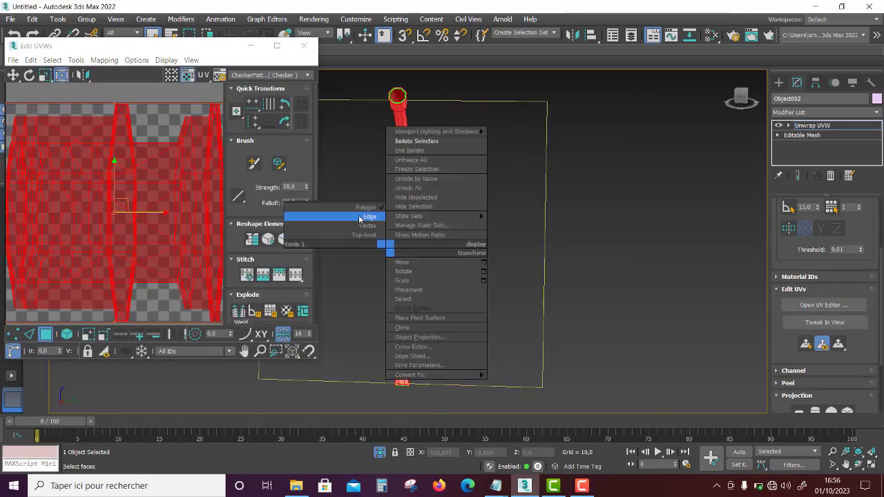
left_click(359, 218)
left_click(381, 292)
scroll(381, 291, "down", 5)
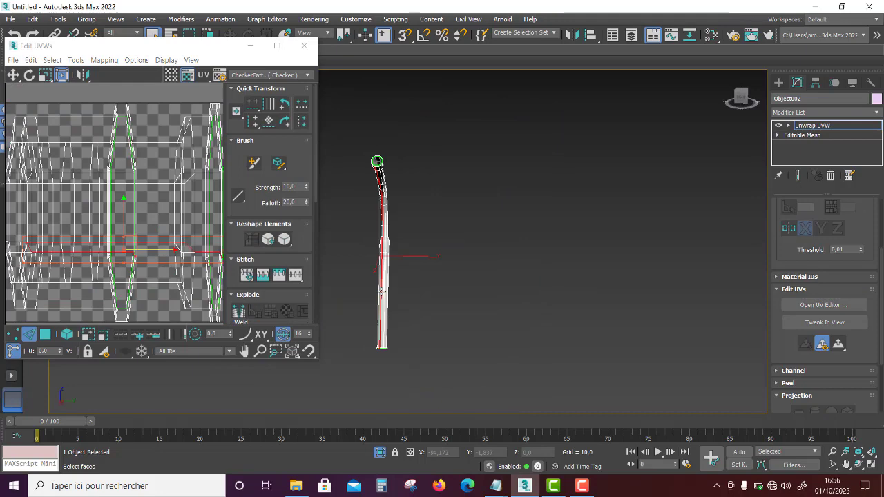
left_click(238, 312)
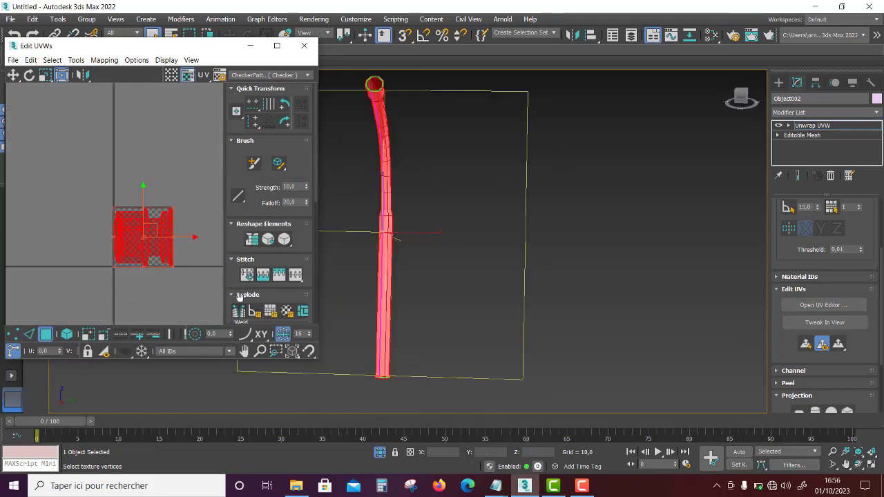
scroll(239, 296, "down", 3)
left_click(254, 282)
Step: Rotate the UV strip horizontal and set the background to Texture Checker.png
scroll(162, 248, "up", 5)
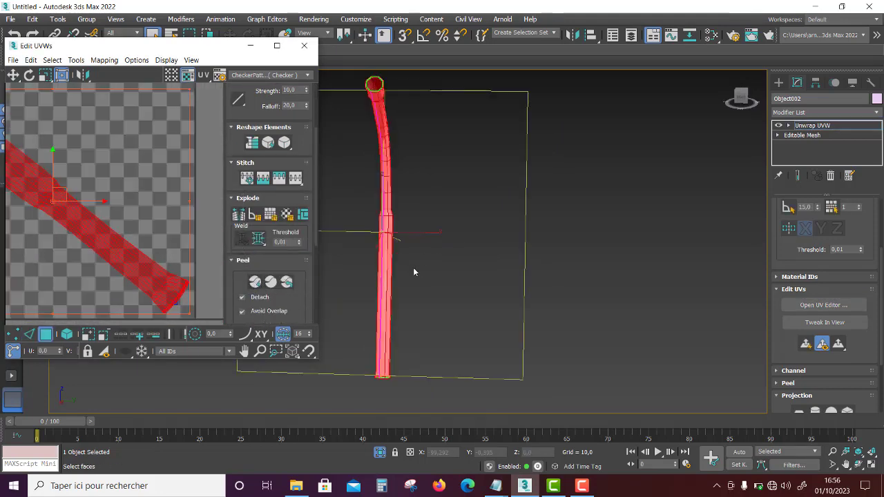
middle_click_drag(414, 271, 335, 280, "alt")
scroll(335, 281, "up", 5)
scroll(144, 257, "down", 3)
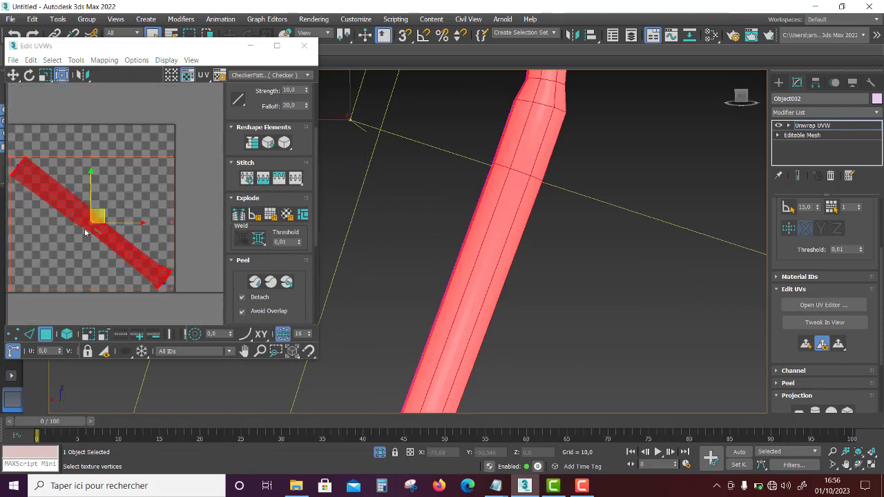
scroll(85, 233, "up", 3)
key("e")
left_click_drag(85, 233, 78, 223)
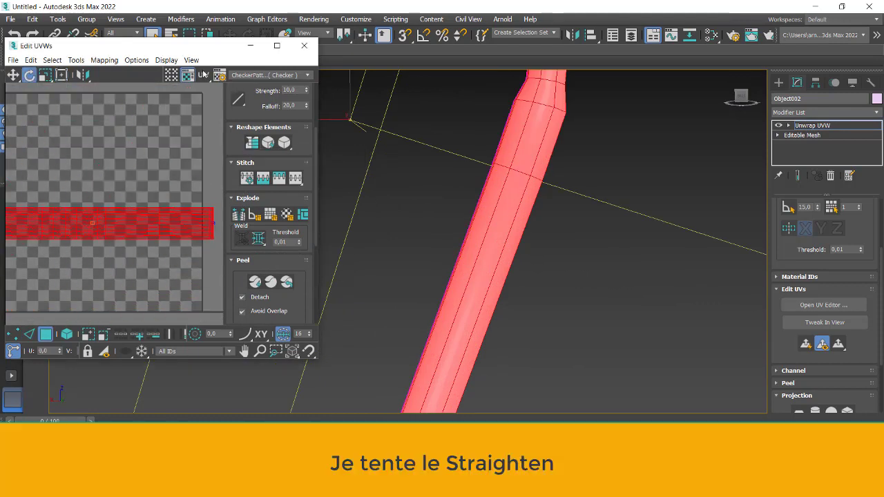
left_click(270, 74)
left_click(270, 94)
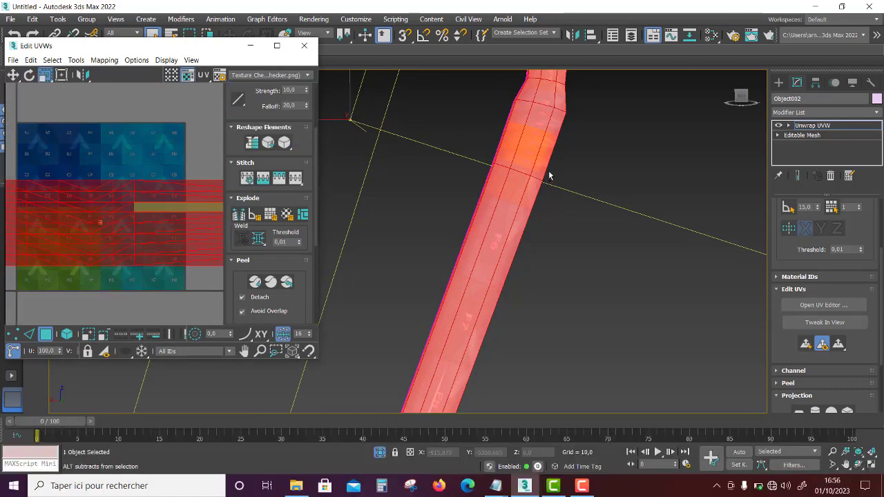
Step: Collapse the checker-textured pipe to an Editable Poly
mouse_move(548, 173)
middle_mouse_down("alt")
mouse_move(471, 296)
mouse_move(579, 303)
middle_mouse_up("alt")
left_click(579, 302)
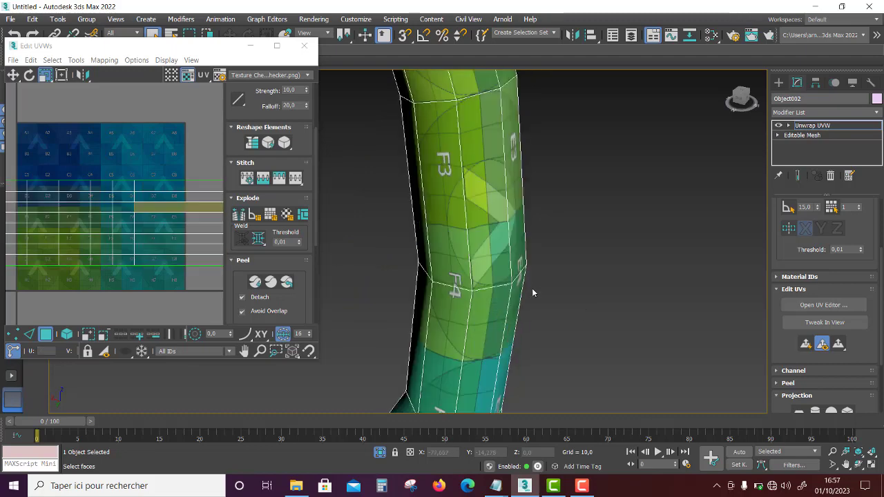
middle_click_drag(531, 288, 452, 309, "alt")
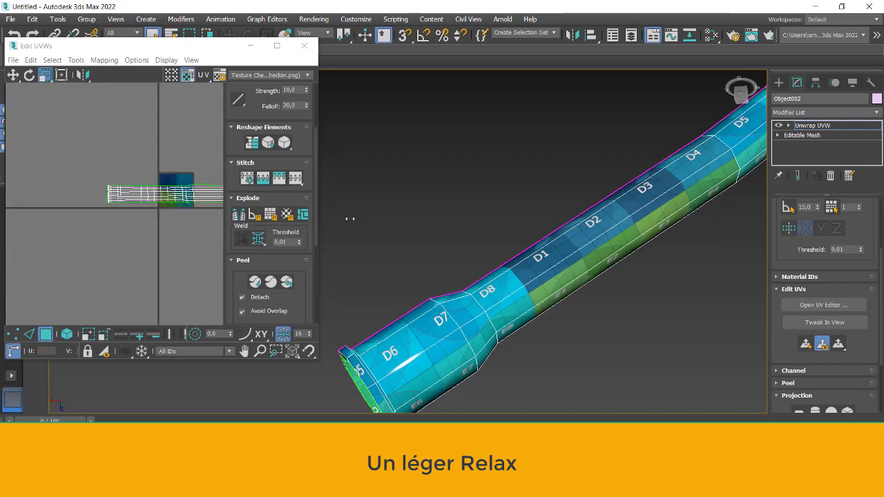
right_click(676, 181)
left_click(690, 301)
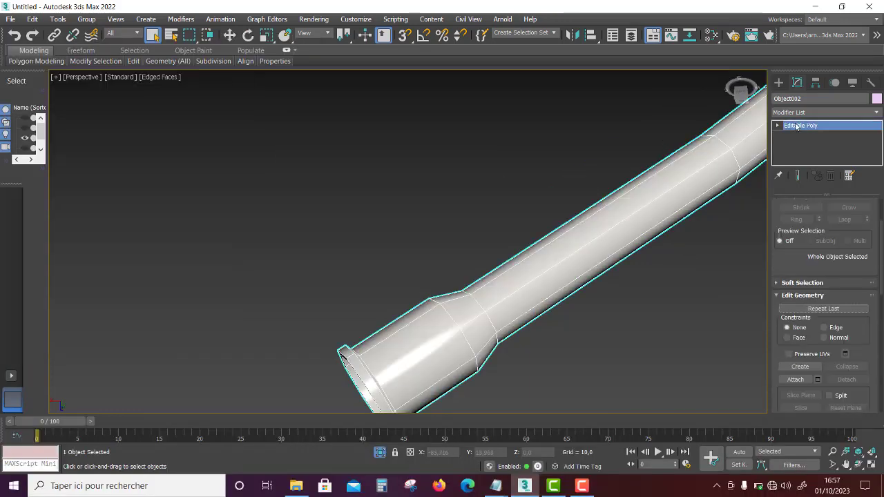
Step: Isolate the lamp cable so only it is visible
right_click(498, 228)
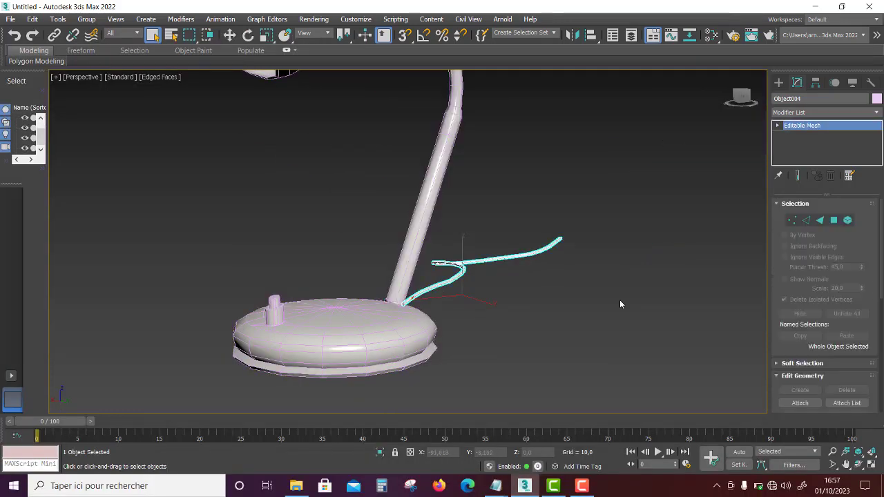
right_click(497, 269)
left_click(520, 168)
Step: Add an Unwrap UVW modifier to the cable and select all of its faces with Ctrl+A
left_click(827, 112)
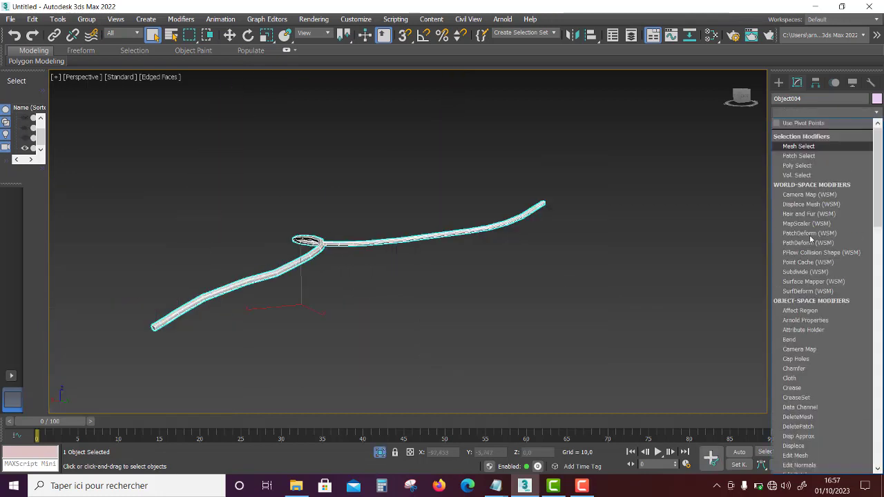
scroll(823, 368, "down", 10)
left_click(825, 369)
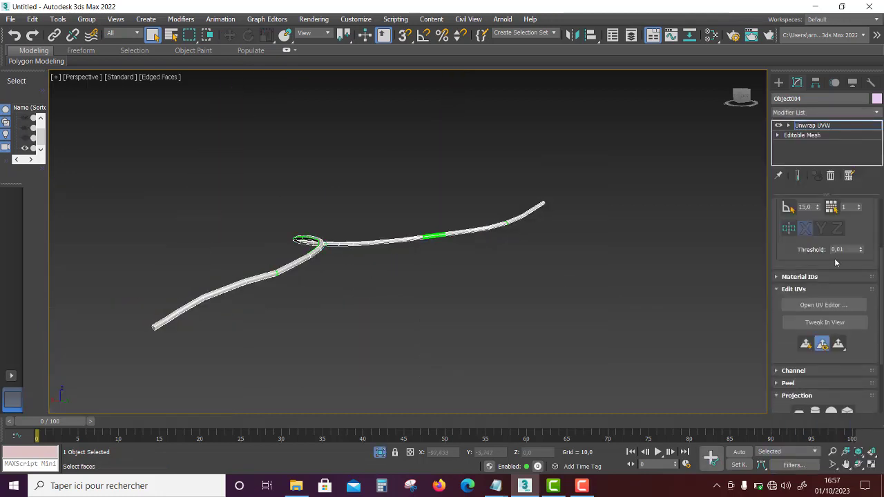
right_click(770, 286)
left_click(801, 305)
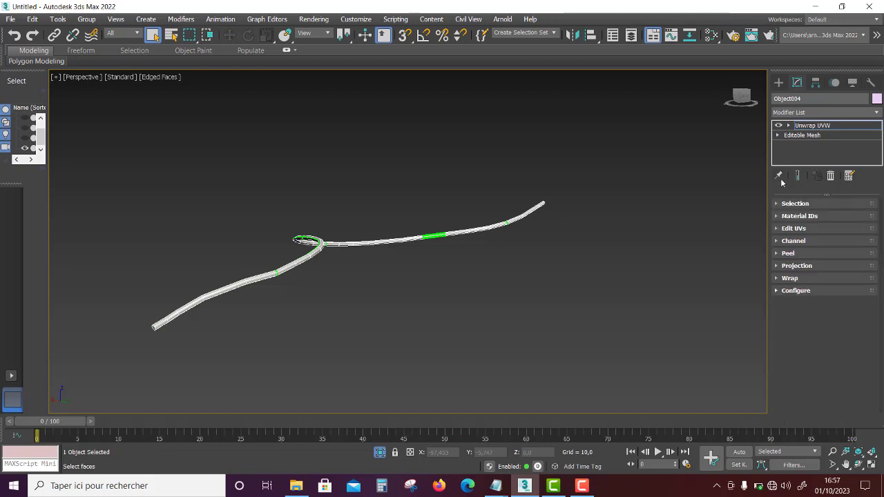
left_click(791, 205)
key("ctrl+a")
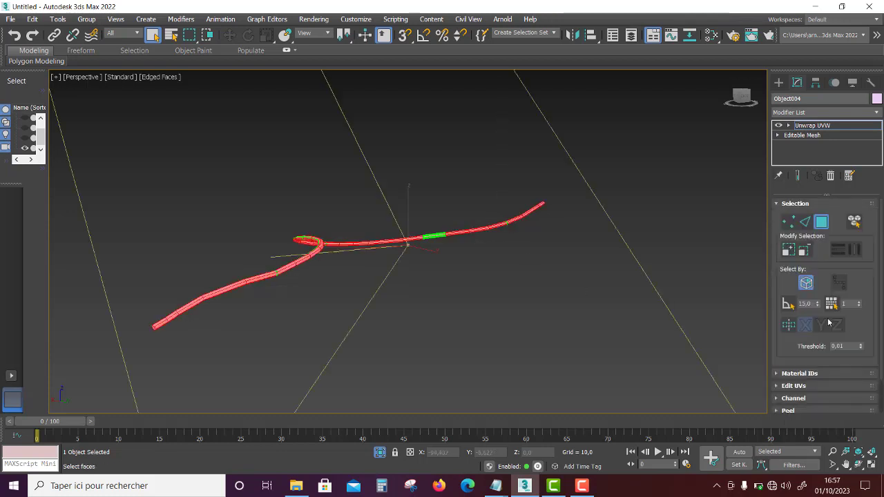
scroll(822, 310, "down", 2)
scroll(822, 311, "down", 2)
left_click(797, 303)
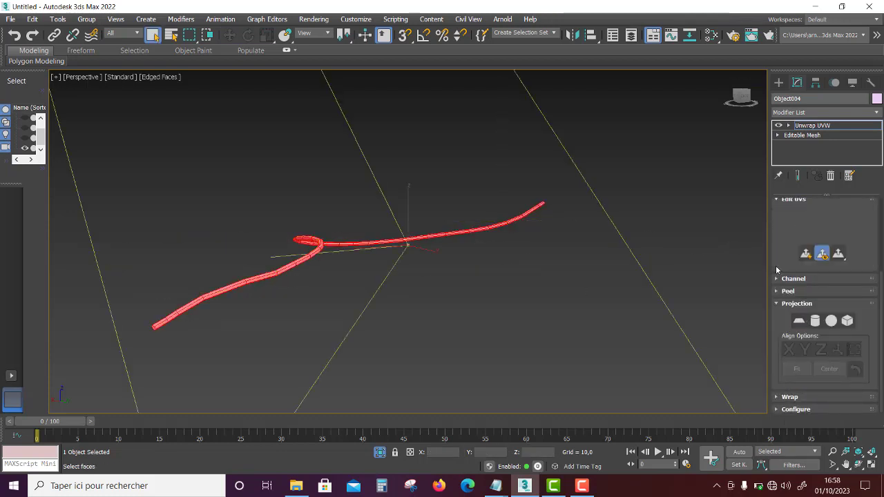
scroll(776, 269, "up", 2)
Step: Open the cable in the UV editor and switch to Polygon mode with the whole cable selected
left_click(821, 281)
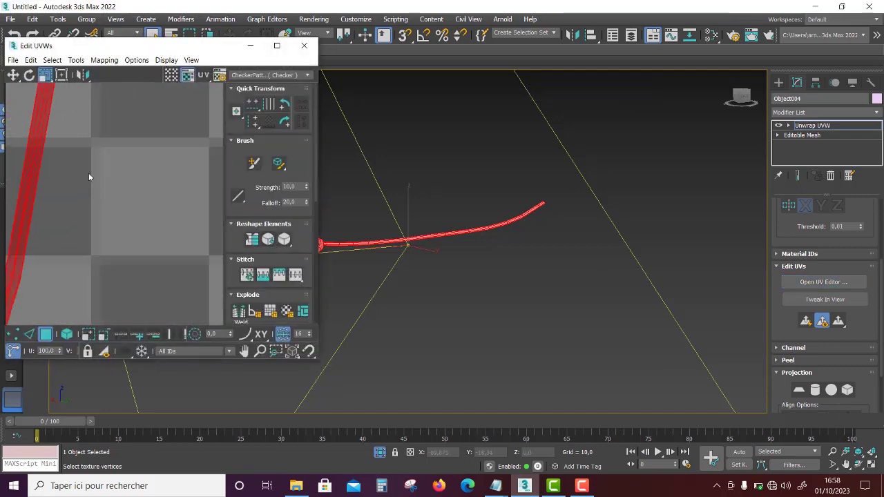
right_click(88, 177)
left_click(43, 229)
scroll(28, 227, "down", 3)
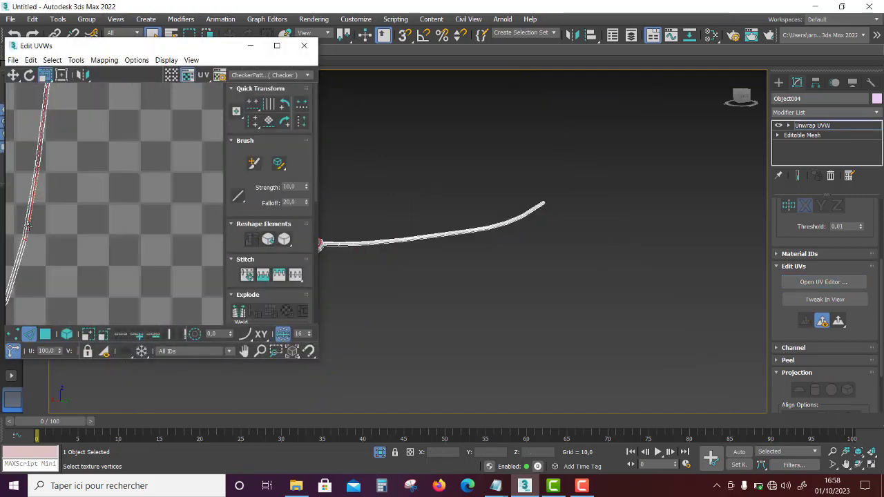
scroll(138, 191, "up", 3)
scroll(130, 268, "up", 2)
scroll(129, 267, "up", 2)
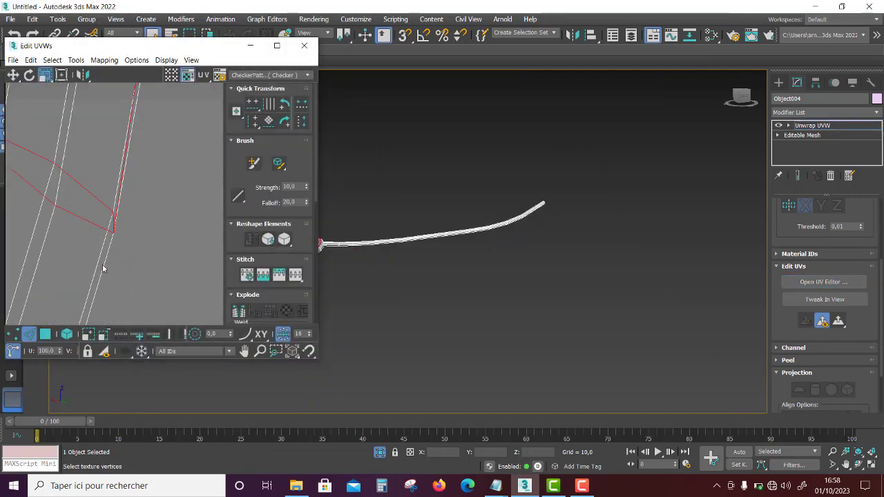
scroll(104, 265, "down", 3)
scroll(104, 265, "up", 3)
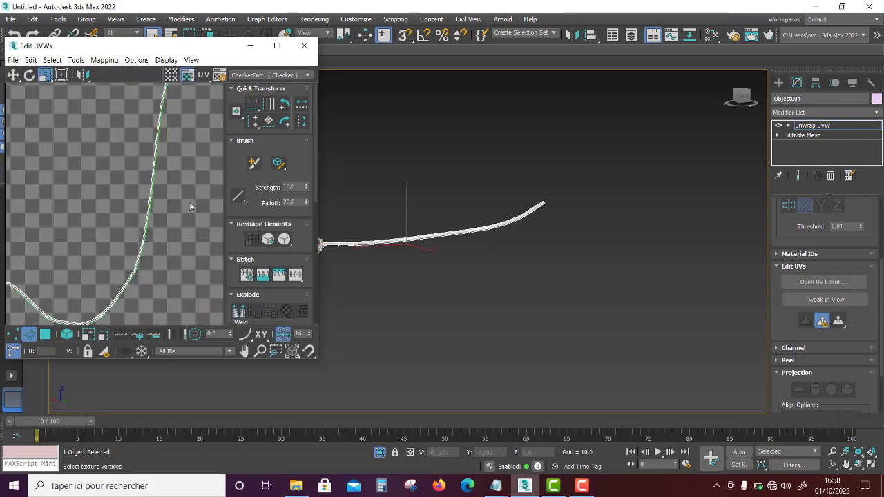
scroll(174, 193, "down", 3)
right_click(175, 194)
left_click(159, 153)
Step: Quick Peel the cable's UVs into a straight strip and deselect the faces
scroll(272, 293, "down", 3)
scroll(263, 286, "down", 2)
left_click(254, 283)
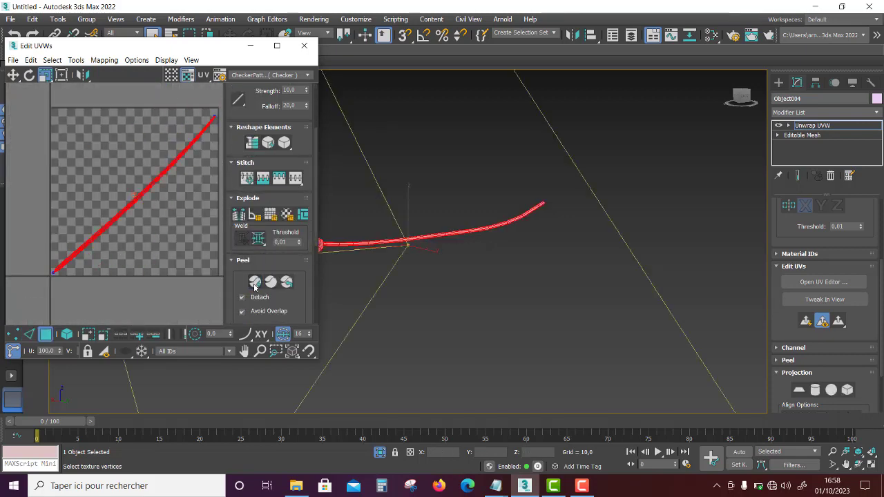
scroll(51, 261, "up", 3)
scroll(124, 273, "up", 2)
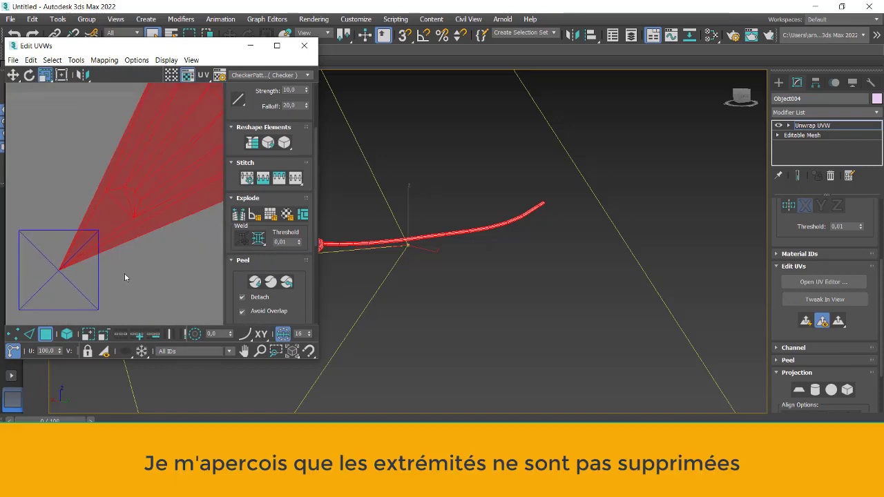
left_click(80, 238)
mouse_move(562, 214)
middle_mouse_down("alt")
mouse_move(477, 233)
mouse_move(507, 254)
mouse_move(522, 251)
mouse_move(511, 247)
middle_mouse_up("alt")
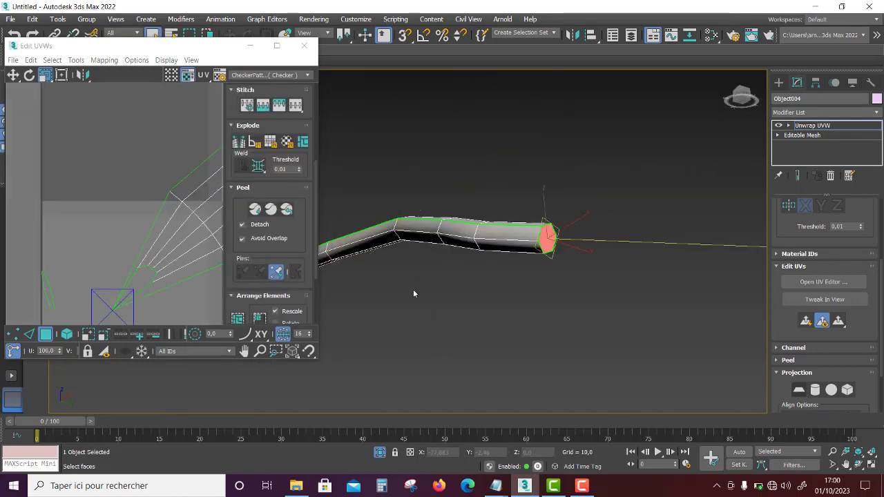
Step: Select all of the cable's faces and apply a planar projection to them
scroll(395, 240, "down", 4)
key("ctrl+a")
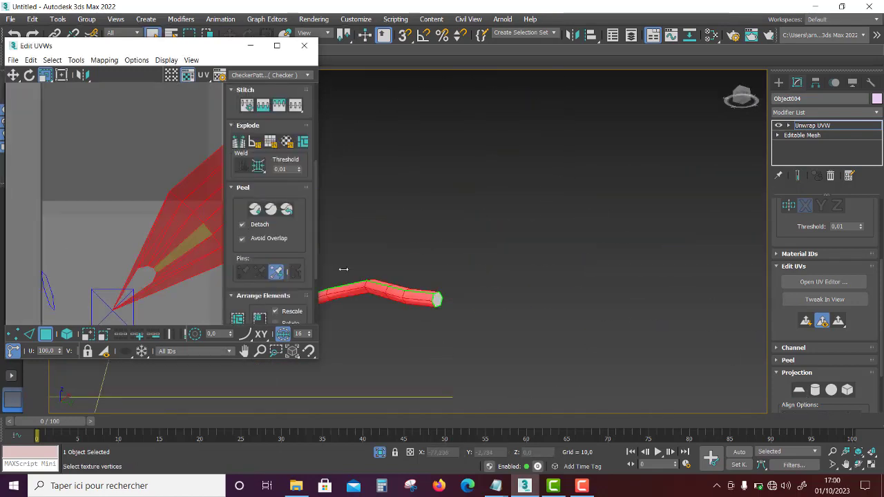
left_click(800, 390)
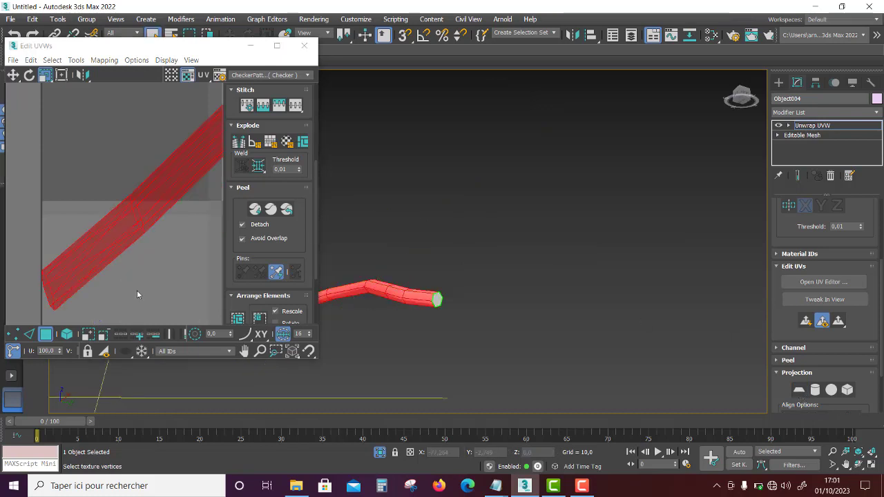
scroll(730, 232, "up", 4)
scroll(99, 244, "down", 5)
scroll(126, 235, "up", 5)
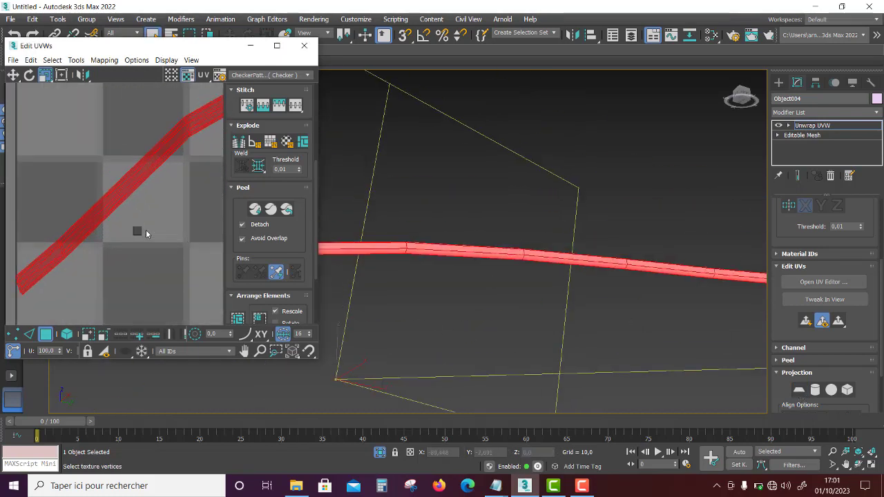
left_click(146, 229)
Step: Switch to UV polygon selection and Quick Peel the cable into a straight strip
scroll(222, 204, "down", 2)
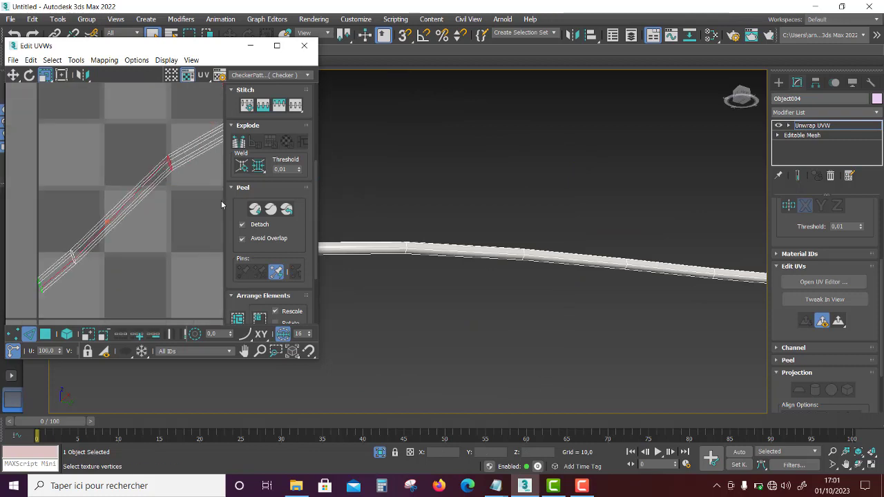
right_click(111, 199)
scroll(85, 279, "up", 2)
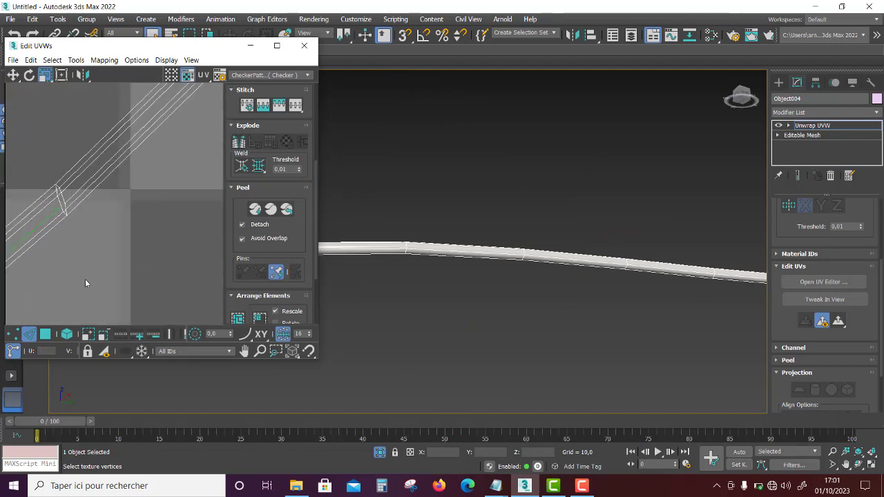
scroll(145, 223, "up", 2)
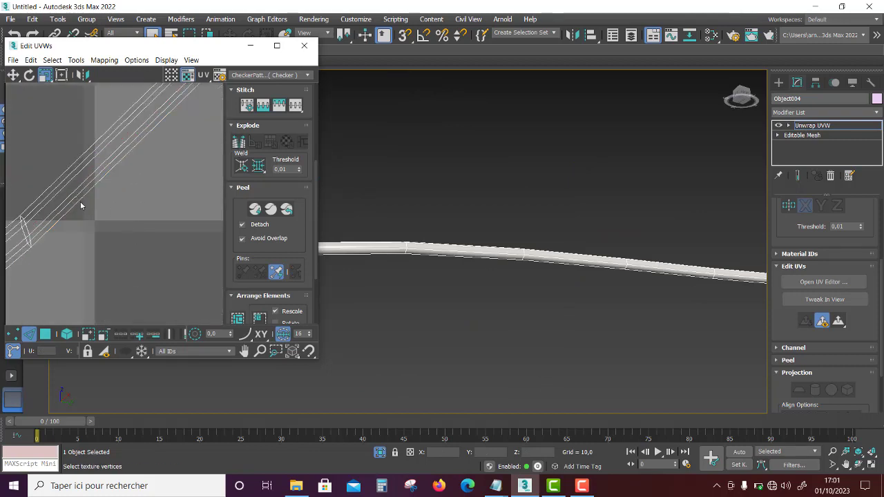
scroll(117, 271, "down", 2)
right_click(165, 183)
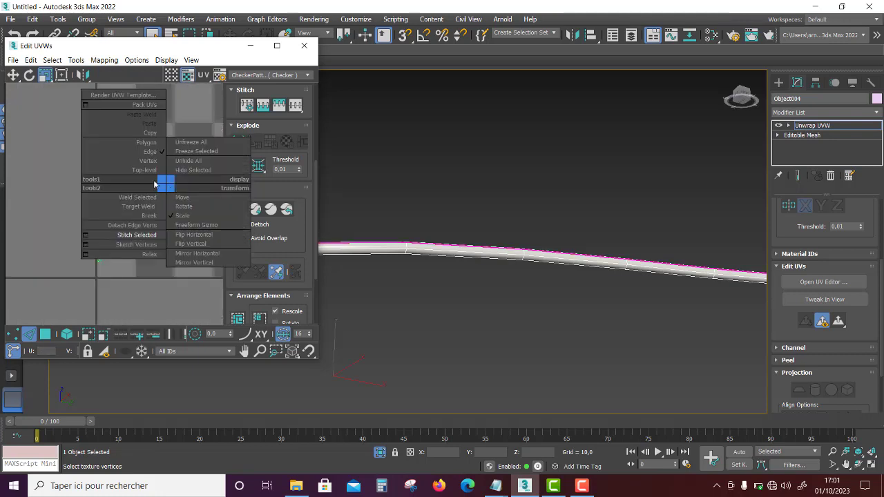
left_click(131, 143)
left_click(252, 209)
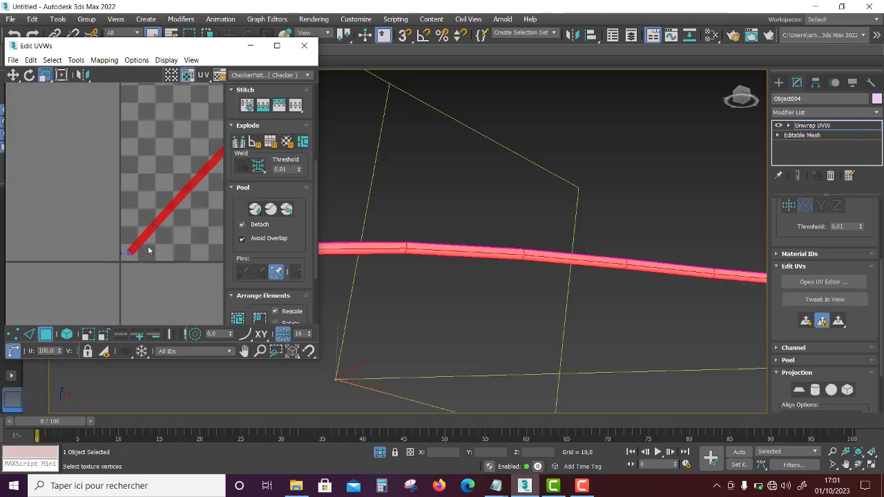
Step: Deselect the hexagon UV piece, select the whole cable strip, then clear the selection
scroll(110, 228, "down", 3)
scroll(145, 189, "up", 3)
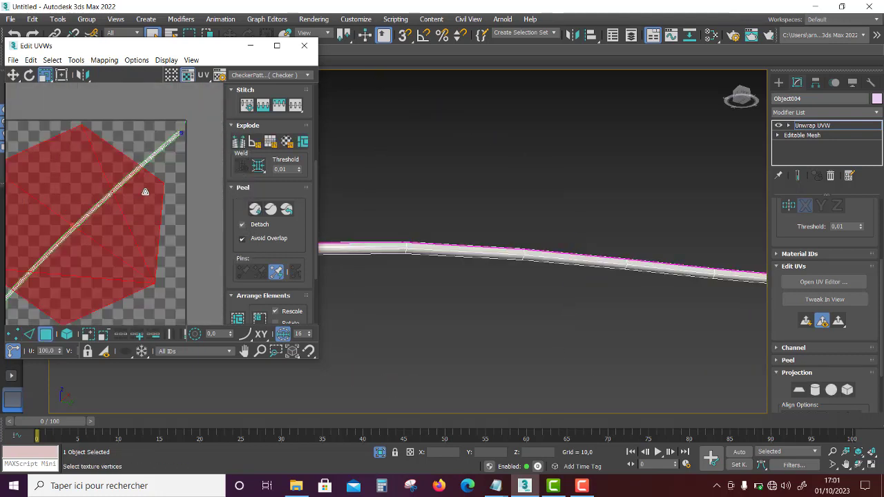
scroll(64, 164, "up", 2)
scroll(138, 138, "down", 2)
key("ctrl+d")
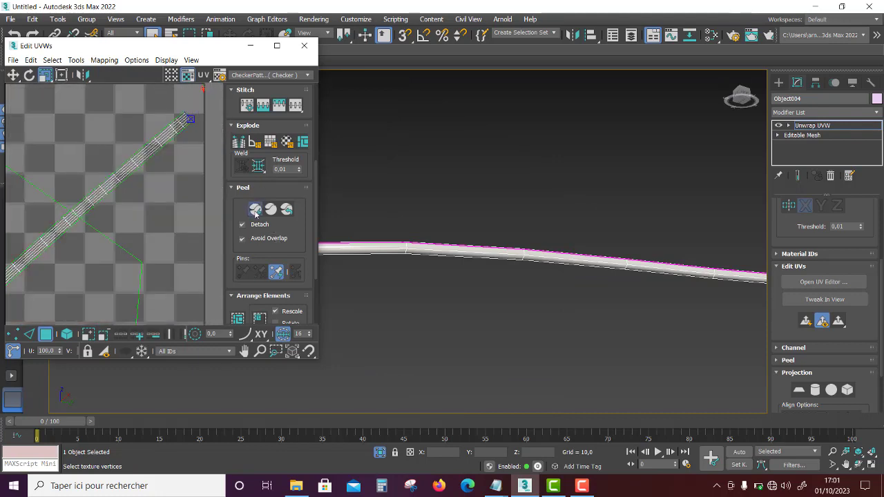
key("ctrl+a")
scroll(255, 173, "up", 3)
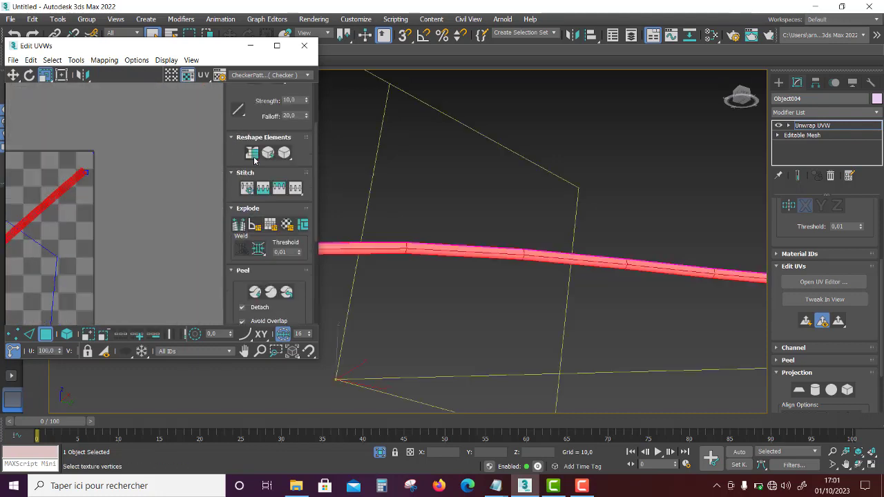
scroll(135, 232, "down", 2)
scroll(99, 227, "up", 2)
left_click(99, 227)
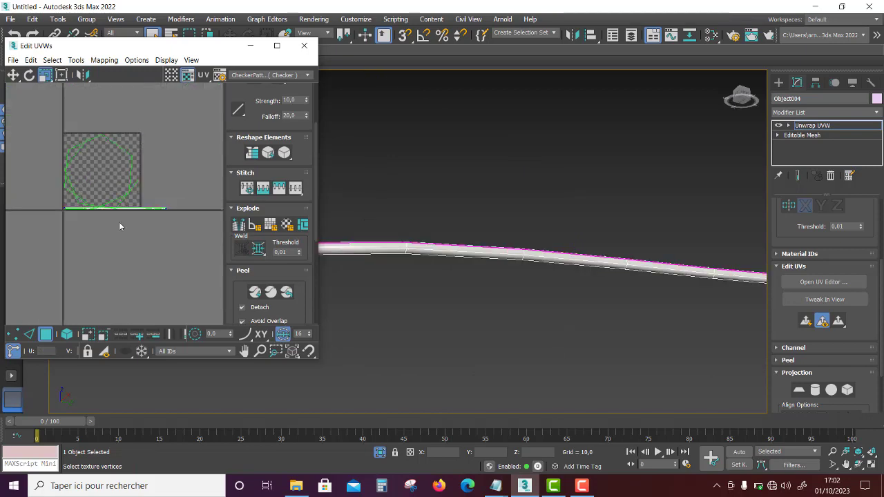
scroll(119, 222, "down", 2)
right_click(458, 242)
key("Escape")
Step: Leave UV sub-object editing and convert the cable to an Editable Poly
right_click(641, 253)
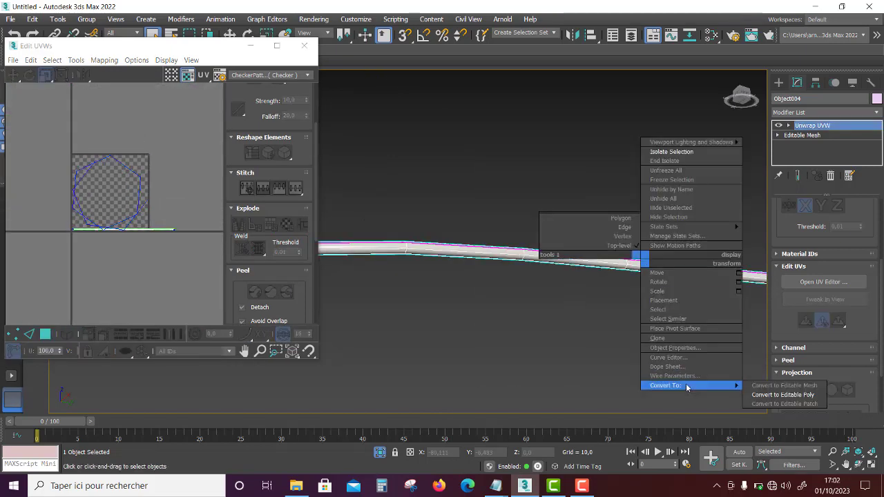
left_click(688, 385)
right_click(552, 209)
left_click(584, 116)
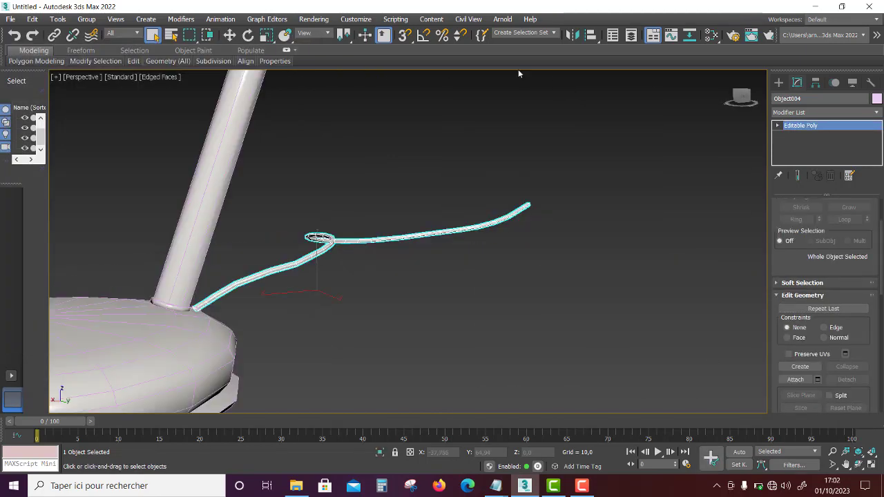
Step: Isolate the lamp base and add an Unwrap UVW modifier to it
left_click(179, 335)
right_click(228, 296)
left_click(286, 182)
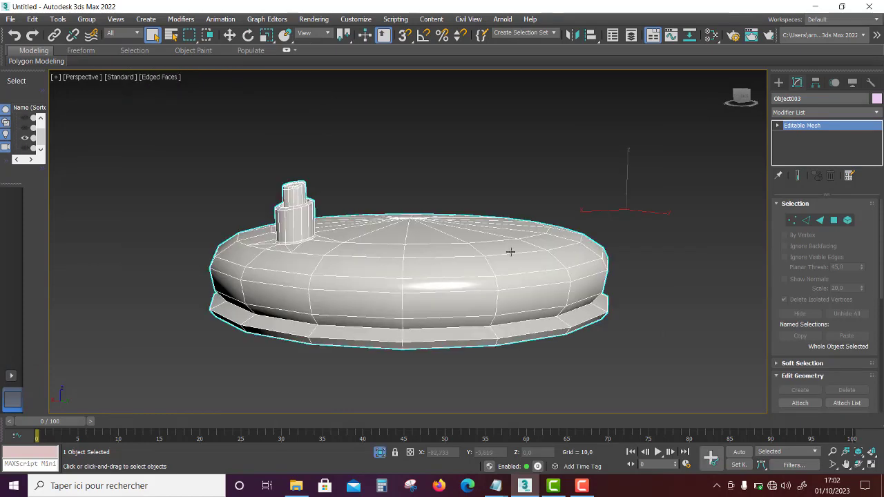
left_click(820, 112)
scroll(829, 311, "down", 5)
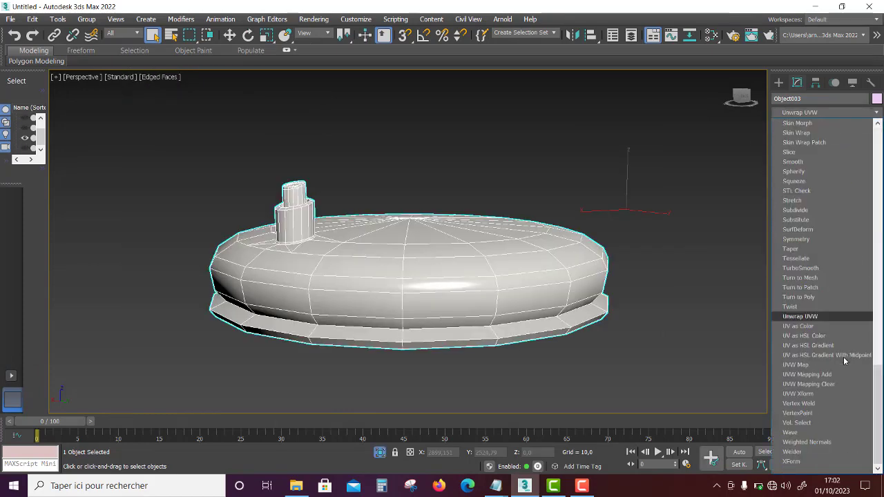
left_click(822, 312)
Step: Select the small top cylinder's top faces and planar-map them
key("ctrl+a")
left_click(803, 389)
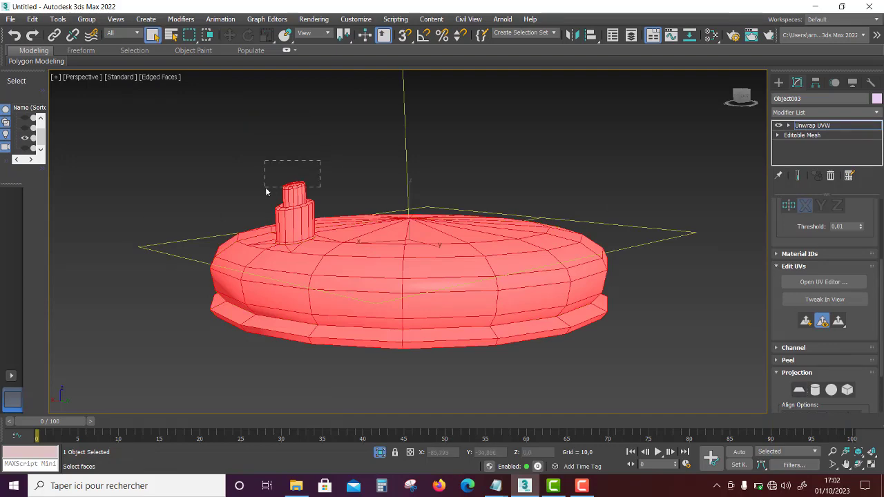
left_click_drag(265, 187, 258, 192)
mouse_move(258, 192)
middle_mouse_down("alt")
mouse_move(355, 232)
mouse_move(712, 222)
middle_mouse_up("alt")
scroll(805, 253, "up", 3)
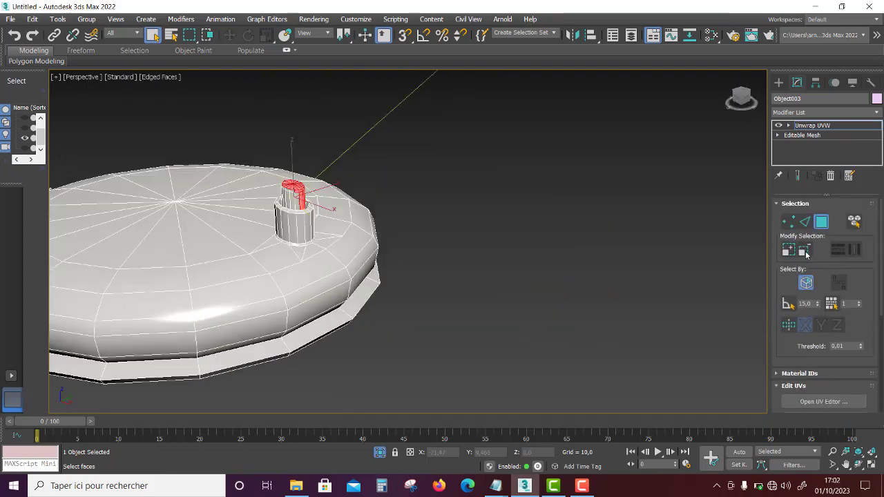
middle_click_drag(397, 242, 402, 227, "alt")
scroll(401, 227, "up", 5)
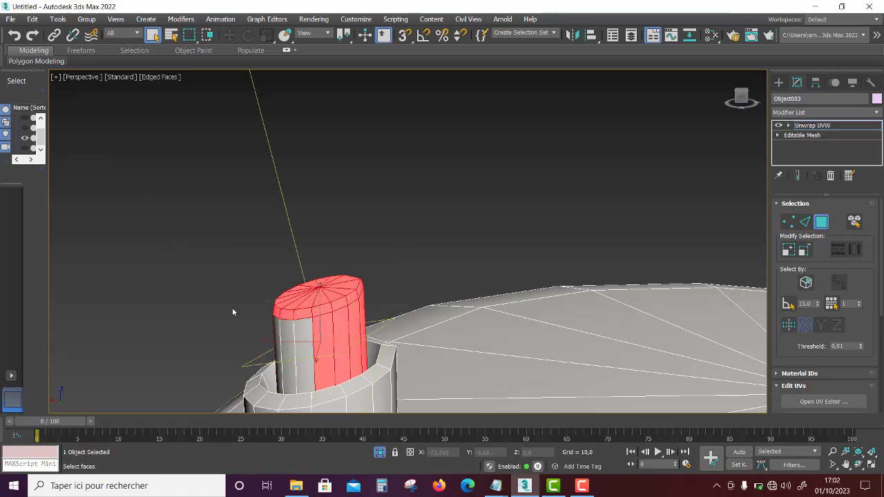
middle_click_drag(232, 309, 377, 231, "alt")
left_click_drag(376, 231, 241, 323)
middle_click_drag(336, 317, 360, 364, "alt")
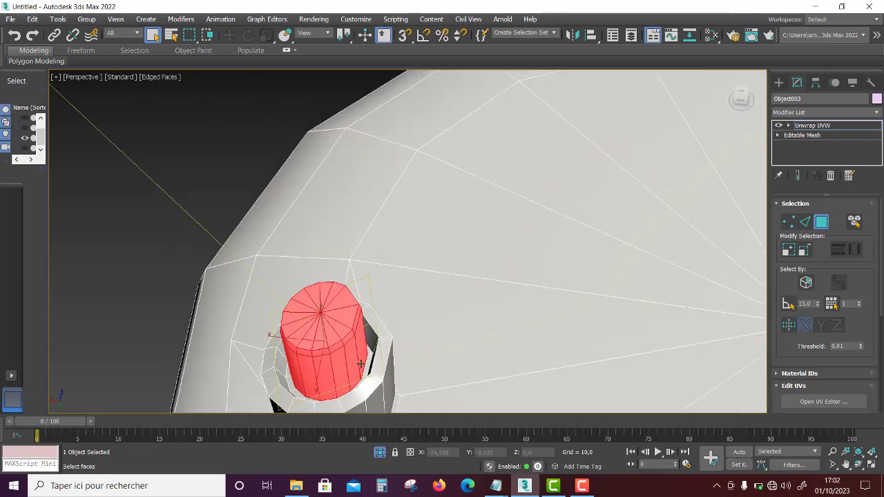
scroll(794, 290, "down", 5)
left_click(798, 319)
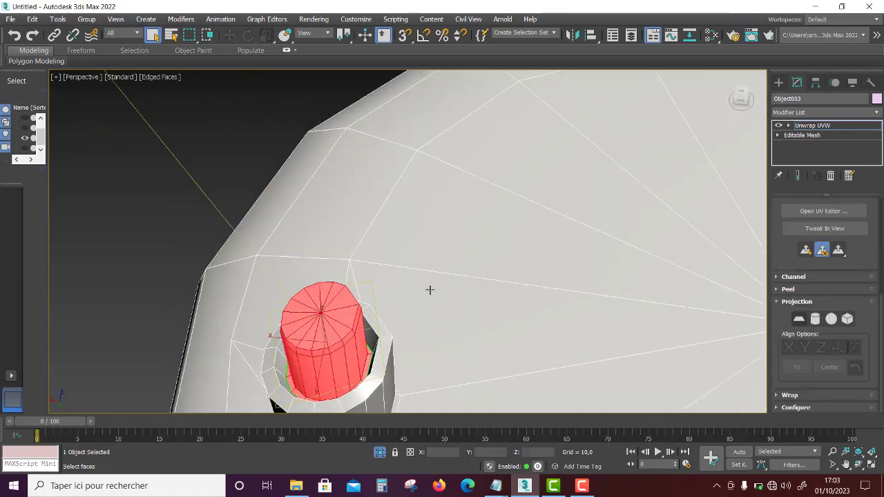
Step: Select the cylinder's side faces, growing the selection and then trimming the surrounding base faces
mouse_move(430, 290)
middle_mouse_down("alt")
mouse_move(326, 300)
mouse_move(353, 255)
middle_mouse_up("alt")
left_click(325, 300)
left_click(348, 281)
left_click(339, 286)
left_click(354, 255, "ctrl")
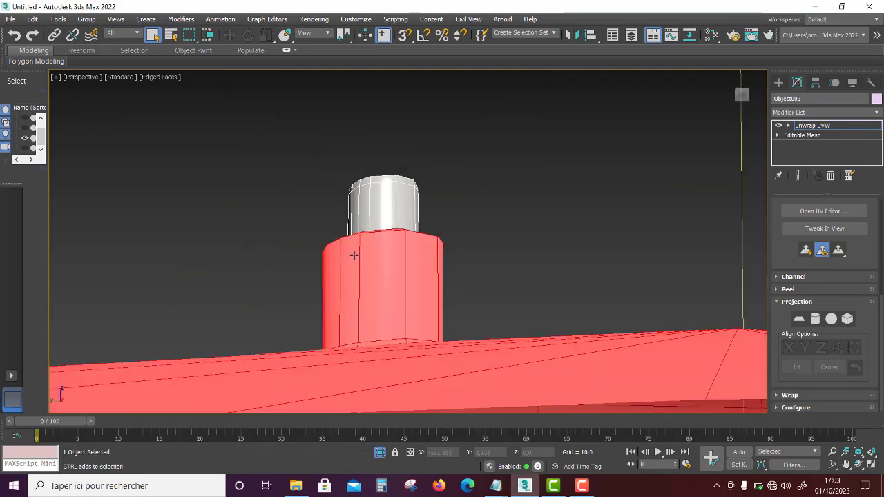
middle_click_drag(268, 270, 324, 324, "alt")
scroll(791, 245, "up", 3)
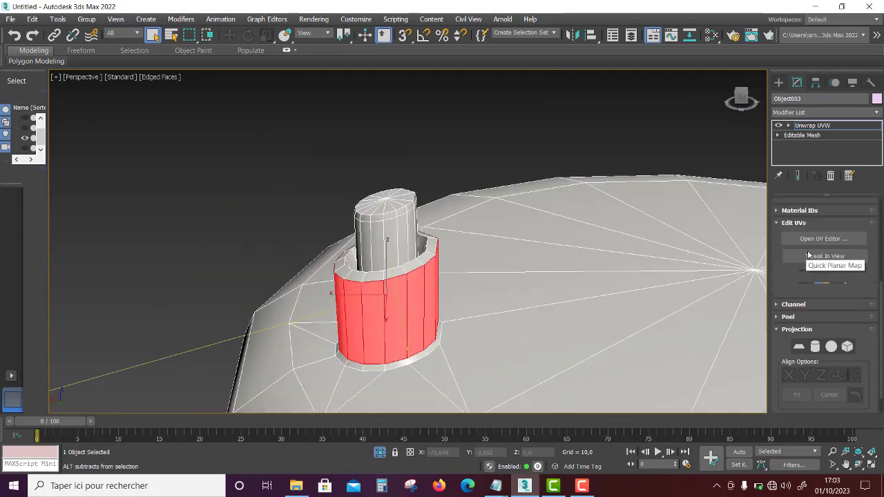
scroll(790, 245, "up", 3)
left_click(788, 239)
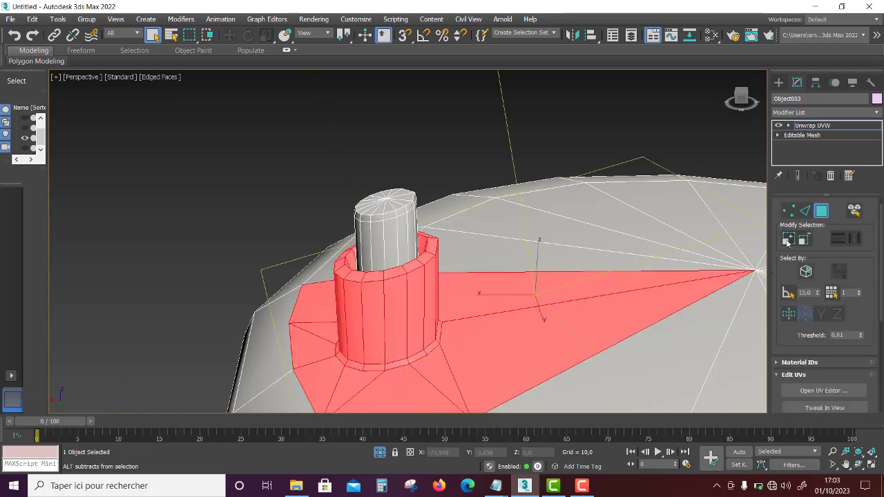
scroll(785, 234, "down", 1)
scroll(569, 391, "down", 5)
scroll(398, 366, "down", 2)
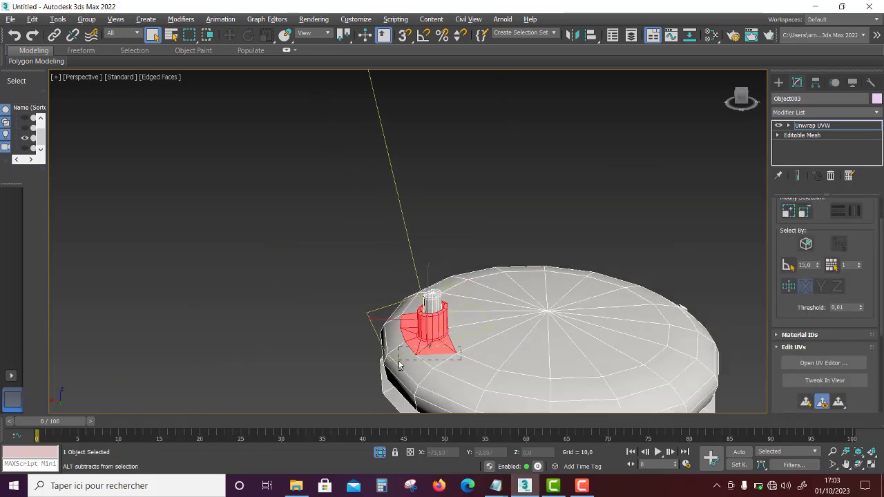
scroll(416, 350, "up", 5)
middle_click_drag(497, 386, 261, 364)
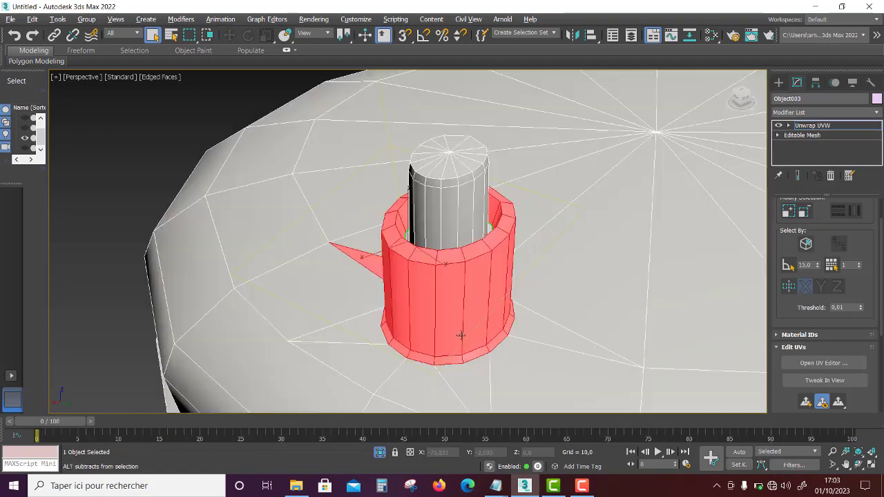
Step: Select the disk's underside faces and planar-map them
scroll(261, 364, "down", 5)
scroll(821, 310, "down", 5)
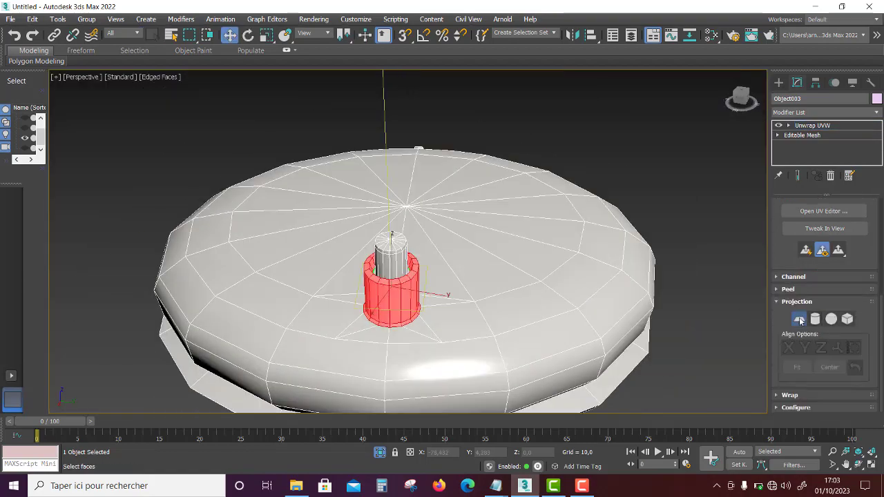
middle_click_drag(325, 312, 418, 286, "alt")
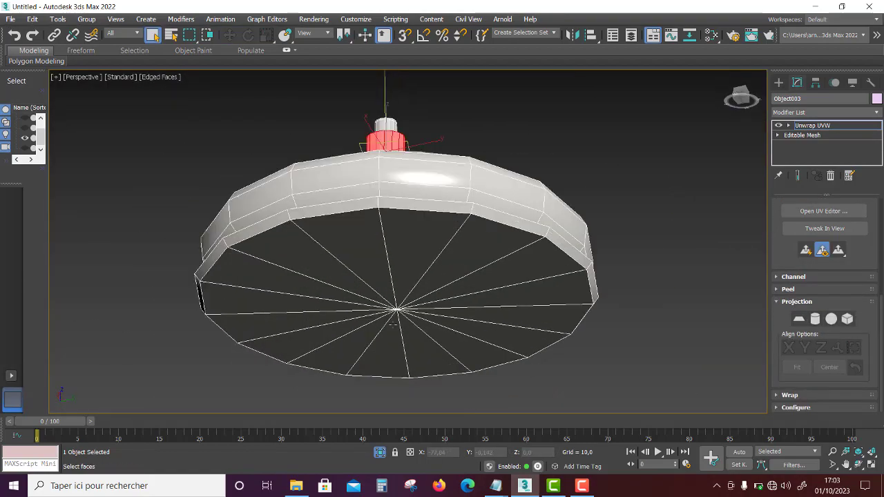
scroll(417, 287, "up", 3)
scroll(804, 255, "up", 2)
scroll(804, 256, "up", 2)
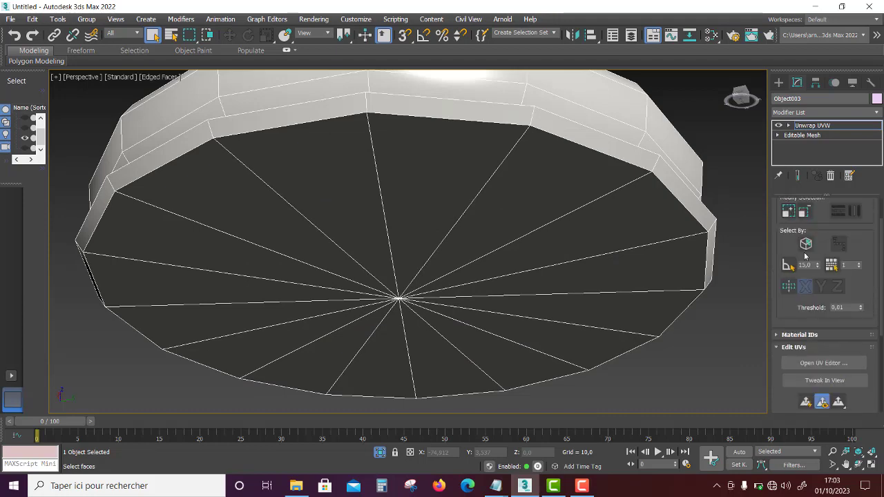
left_click(406, 279)
scroll(407, 278, "down", 3)
middle_click_drag(406, 279, 306, 274, "alt")
scroll(306, 274, "up", 4)
scroll(409, 315, "down", 3)
scroll(823, 347, "down", 2)
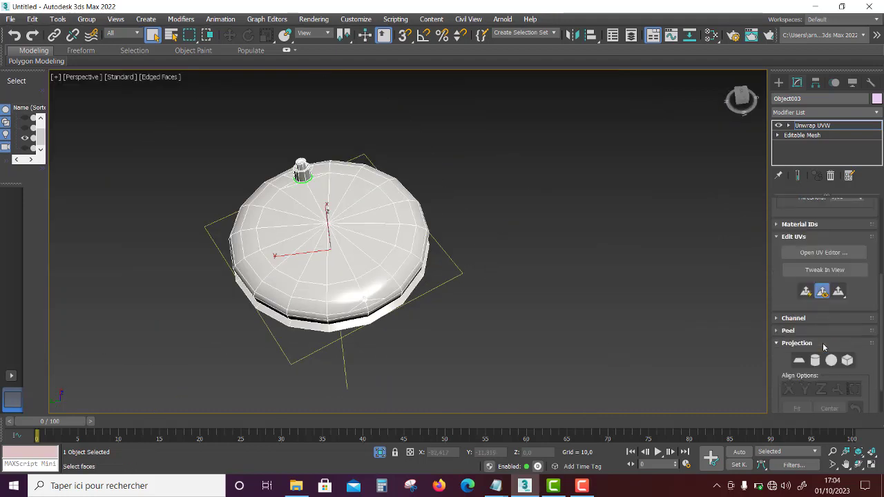
scroll(823, 347, "down", 1)
left_click(798, 318)
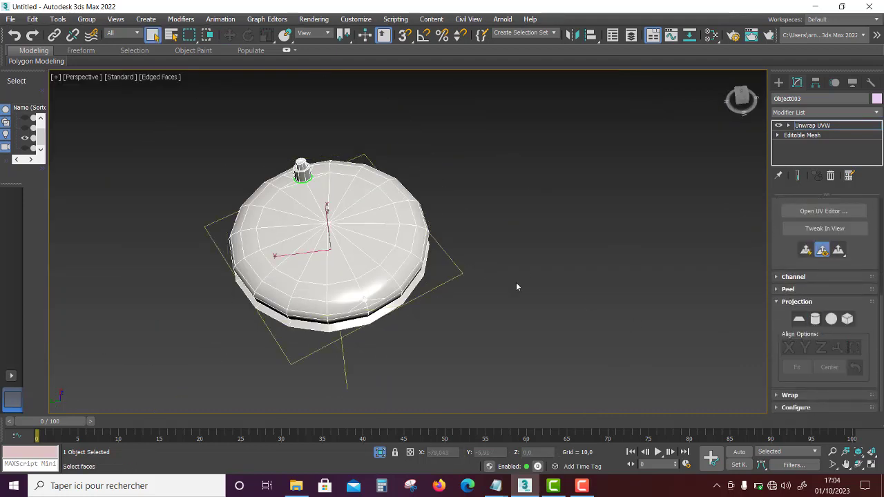
scroll(838, 271, "up", 1)
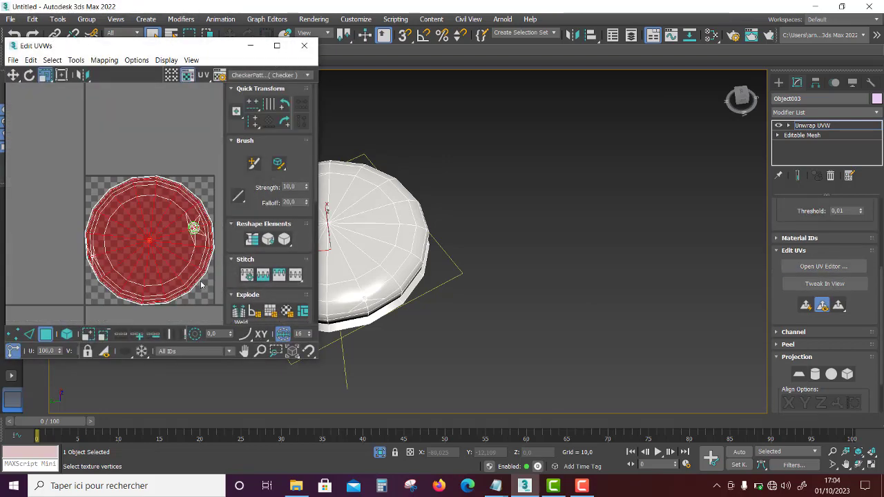
Step: In UV polygon mode, drag the lower circular island left, clear of the other circle
right_click(149, 207)
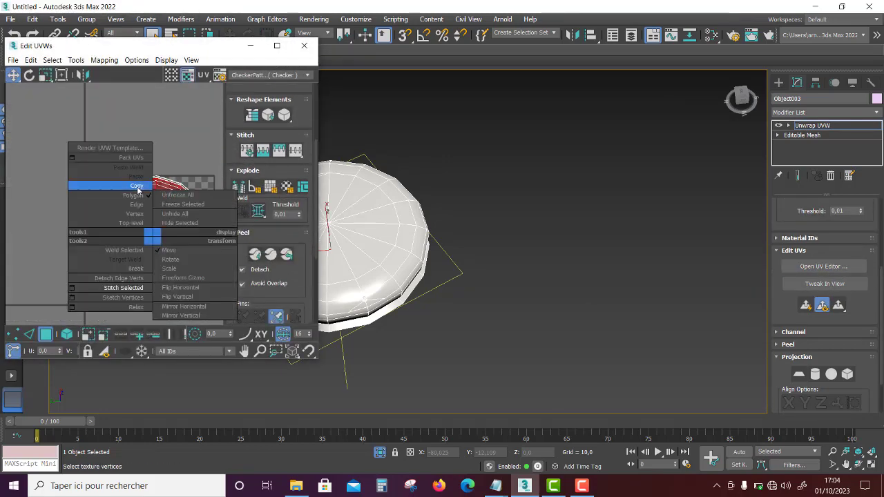
left_click(132, 232)
left_click(169, 250)
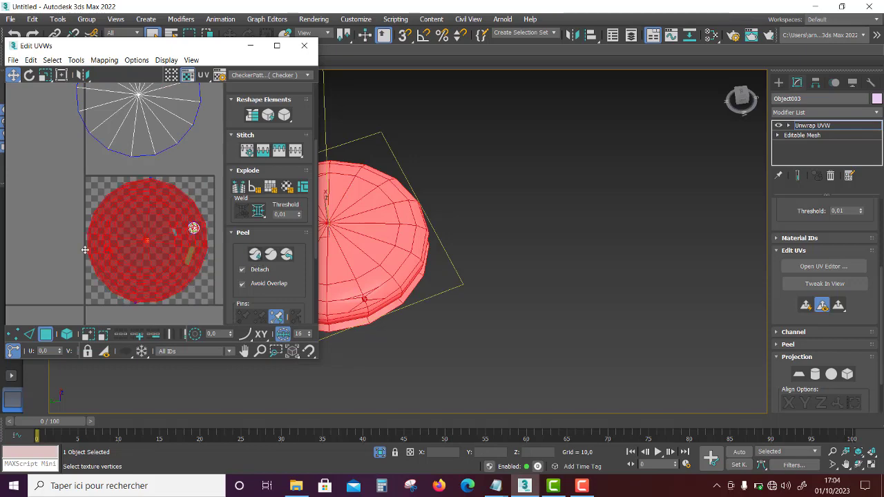
left_click_drag(85, 249, 7, 215)
left_click(71, 266)
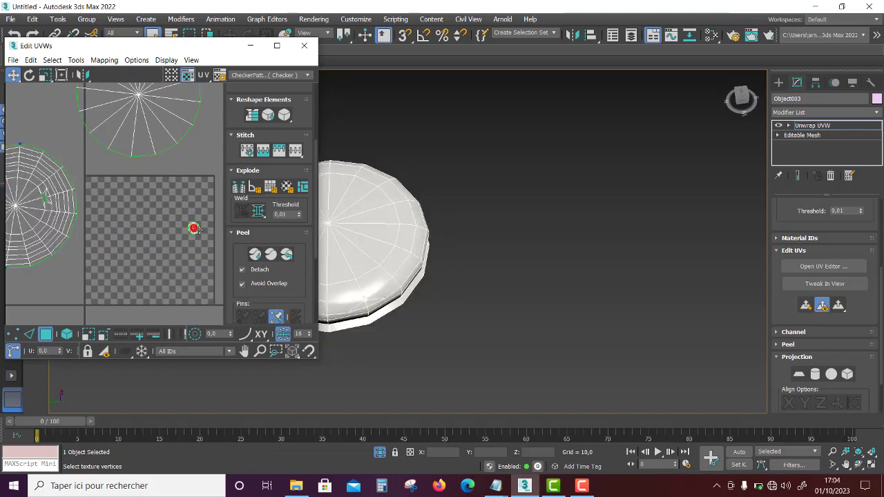
scroll(384, 235, "down", 3)
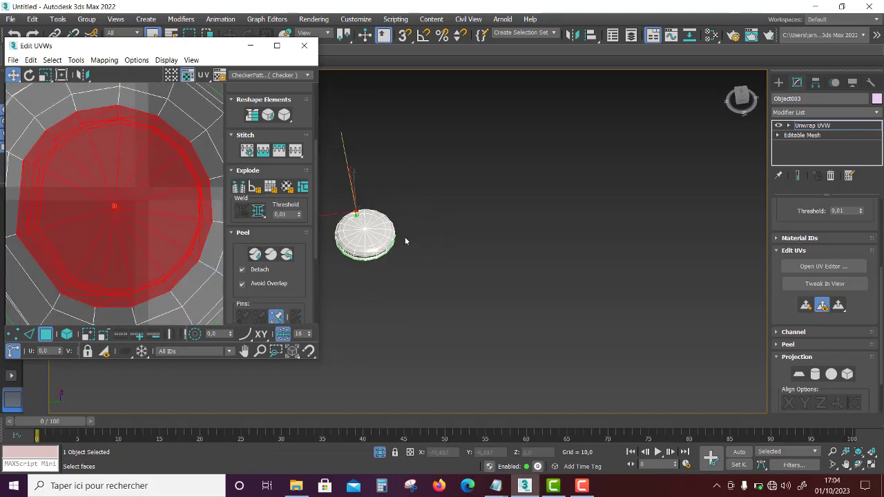
right_click(405, 241)
key("z")
scroll(142, 227, "down", 3)
Step: Move the red island up, then Quick Peel the outer cylinder's side faces into a flat strip
left_click_drag(142, 227, 173, 156)
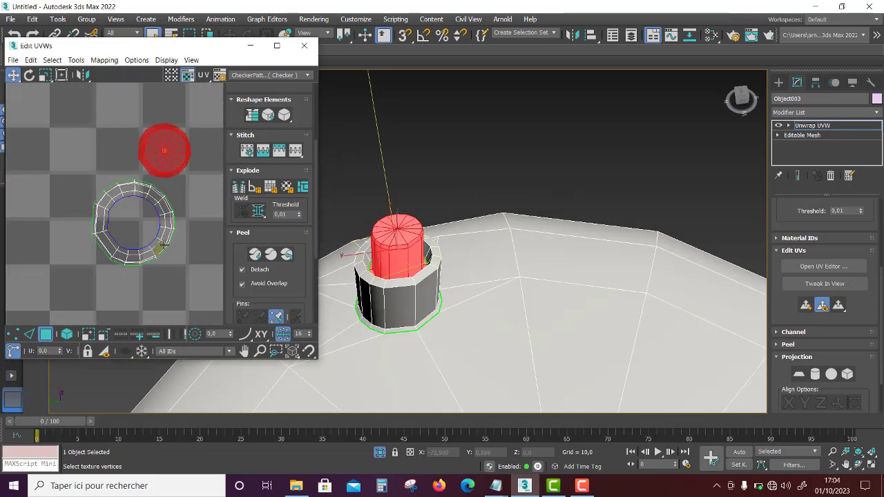
right_click(164, 244)
left_click(167, 233)
scroll(166, 220, "up", 3)
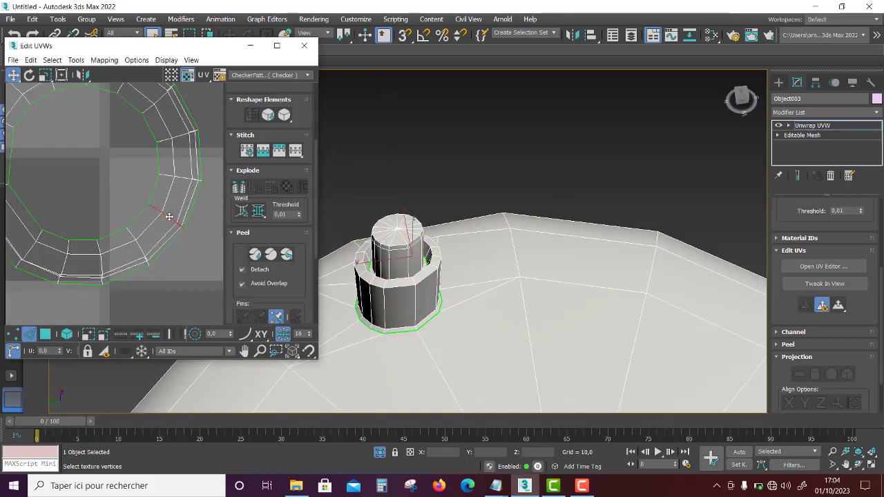
right_click(138, 219)
left_click(94, 186)
left_click(145, 236)
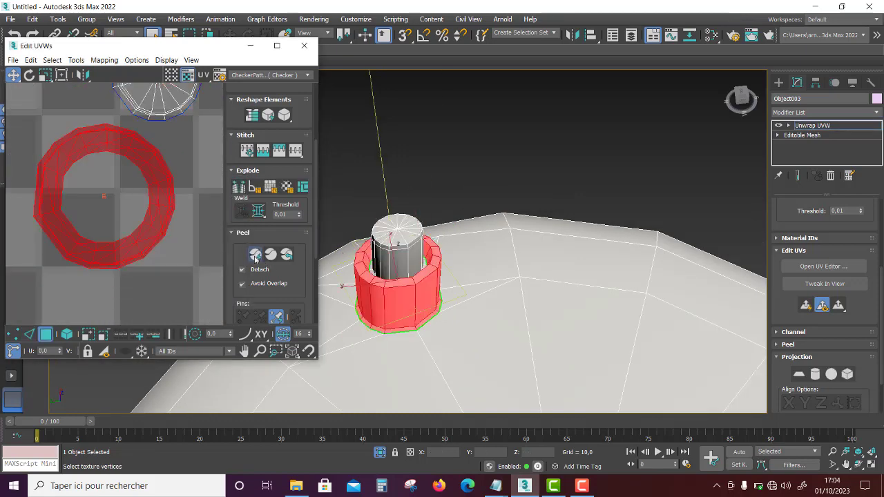
scroll(128, 232, "down", 3)
scroll(128, 231, "down", 2)
scroll(85, 229, "down", 1)
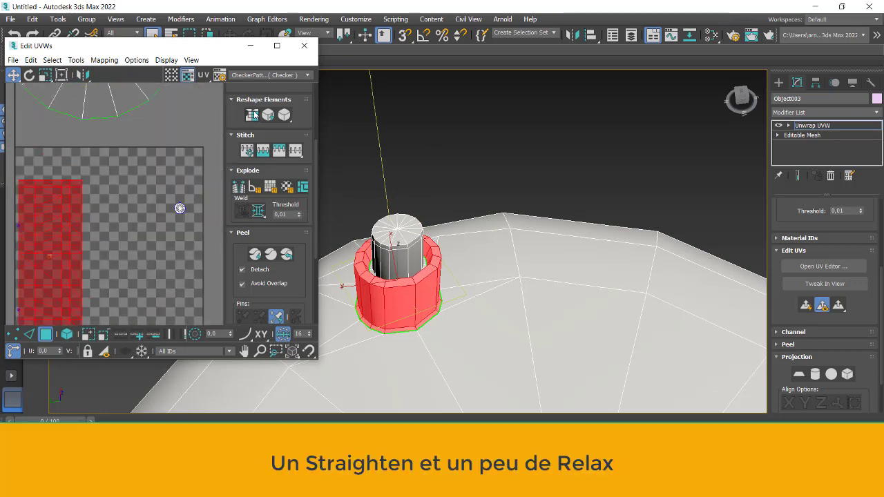
left_click(165, 203)
Step: Select the inner cylinder's cap faces, then pick a vertex on the cap island's edge
scroll(159, 220, "up", 3)
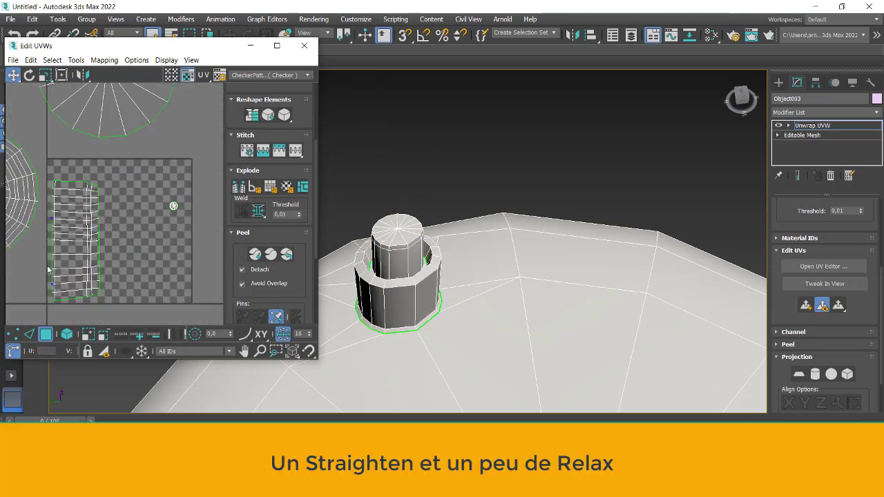
scroll(158, 224, "up", 3)
left_click(153, 232)
scroll(175, 231, "up", 3)
right_click(201, 200)
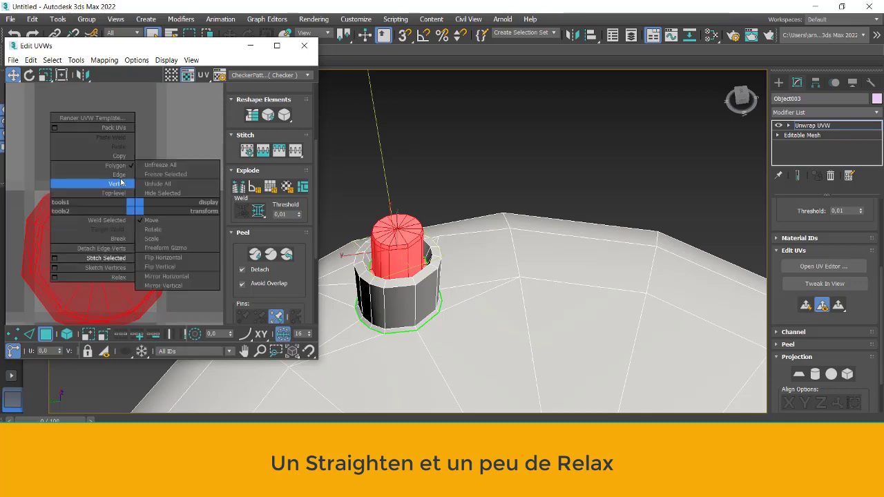
left_click(155, 235)
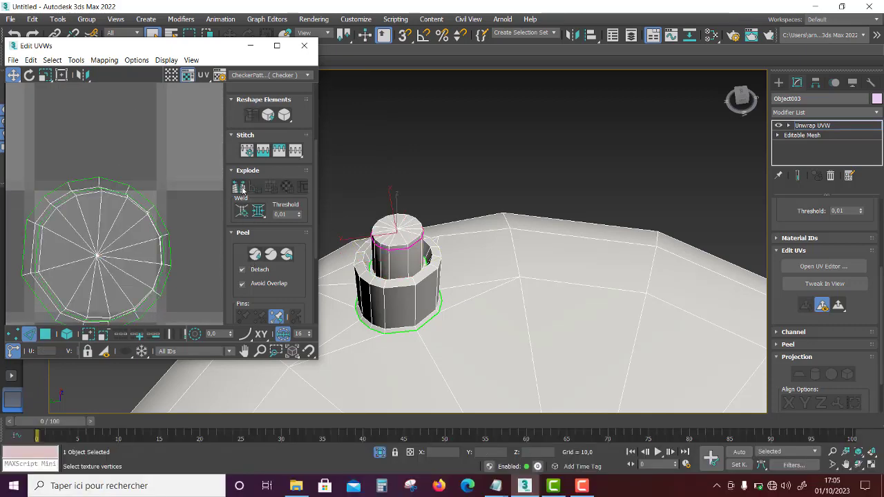
scroll(154, 195, "down", 3)
right_click(122, 181)
scroll(125, 207, "up", 2)
middle_click_drag(94, 204, 108, 252)
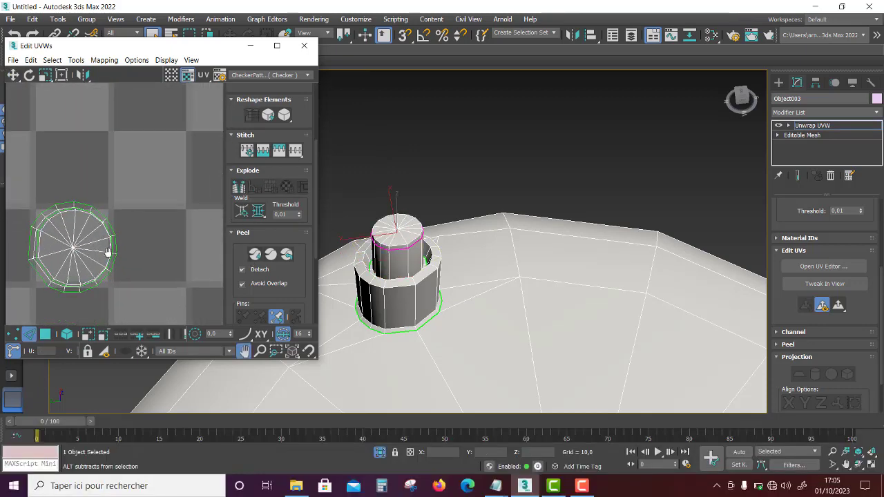
scroll(108, 252, "up", 4)
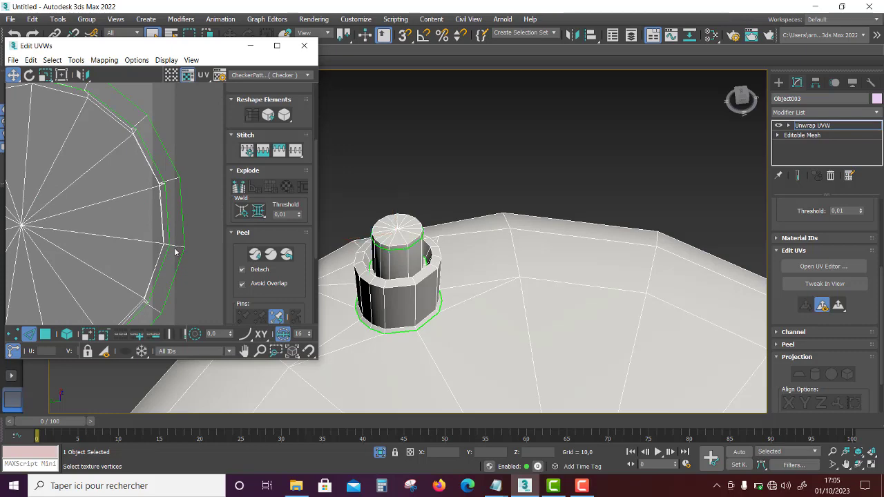
scroll(176, 247, "up", 3)
left_click(158, 229)
scroll(183, 232, "down", 5)
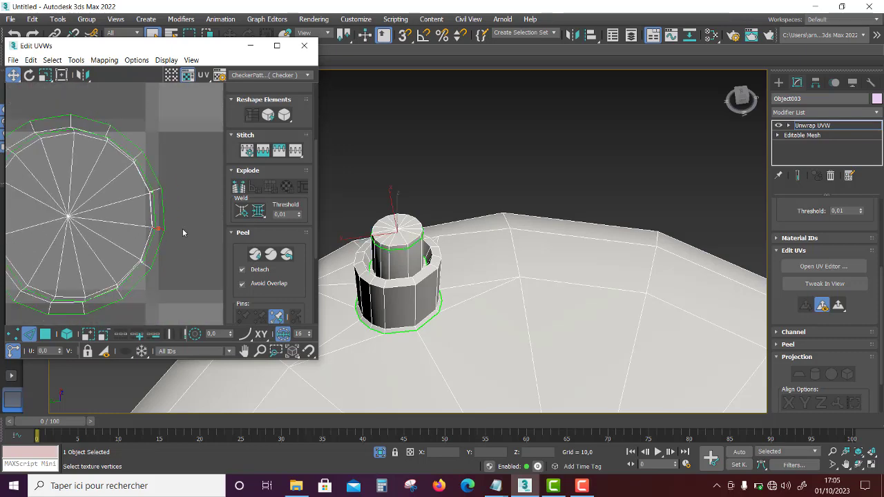
Step: Select the inner cylinder's ring of side faces, then switch to UV edge selection
right_click(164, 206)
left_click(124, 179)
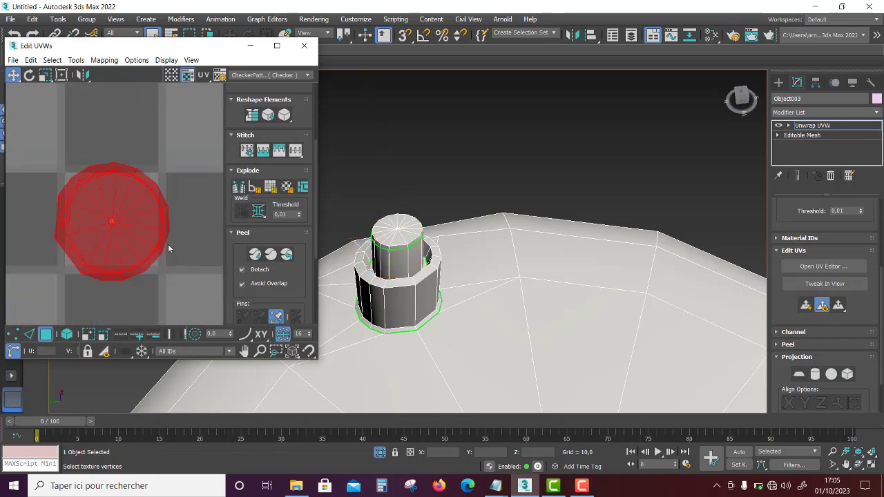
left_click(168, 248)
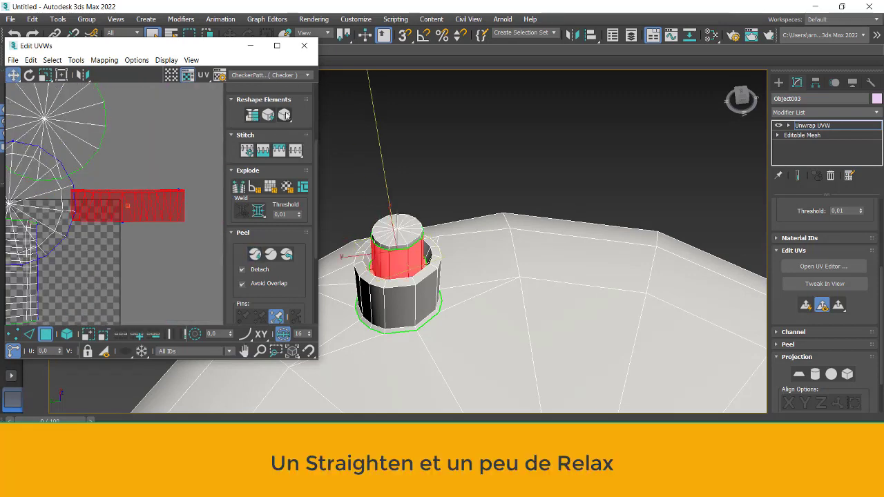
right_click(179, 110)
left_click(200, 83)
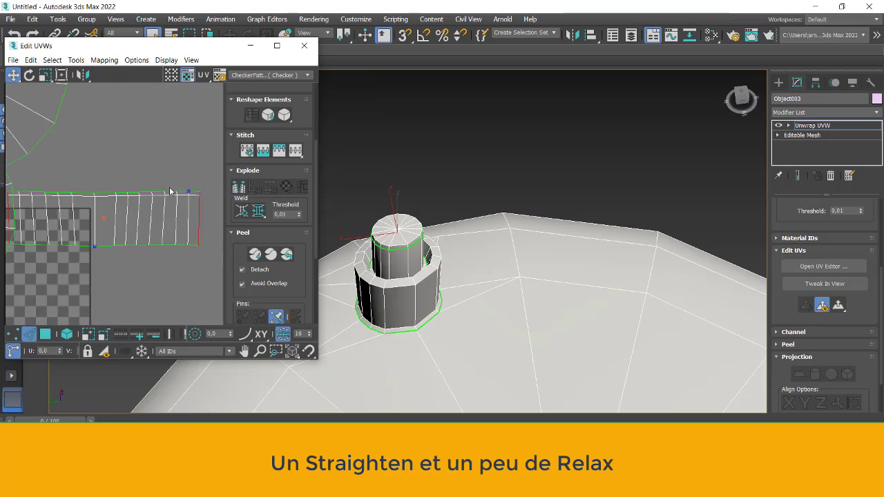
scroll(169, 191, "down", 2)
right_click(109, 139)
Step: Lay out the cap as a circular island, then pack all the base's islands together
left_click(90, 188)
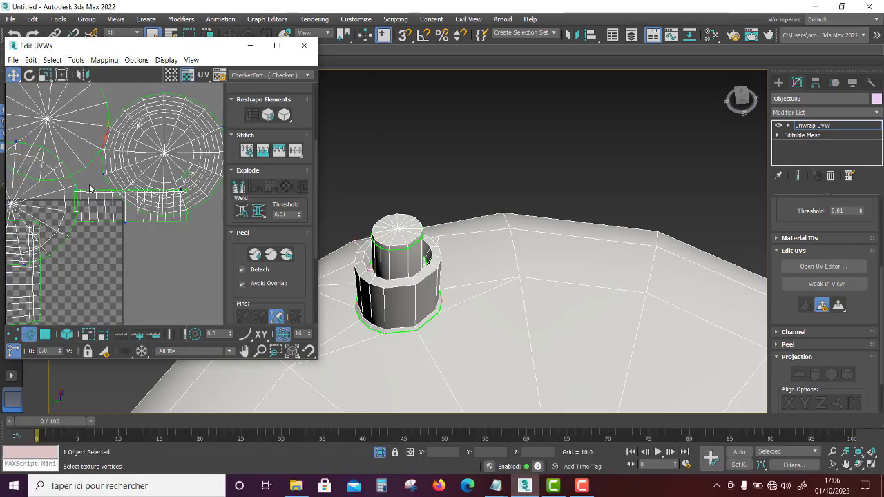
scroll(92, 190, "down", 2)
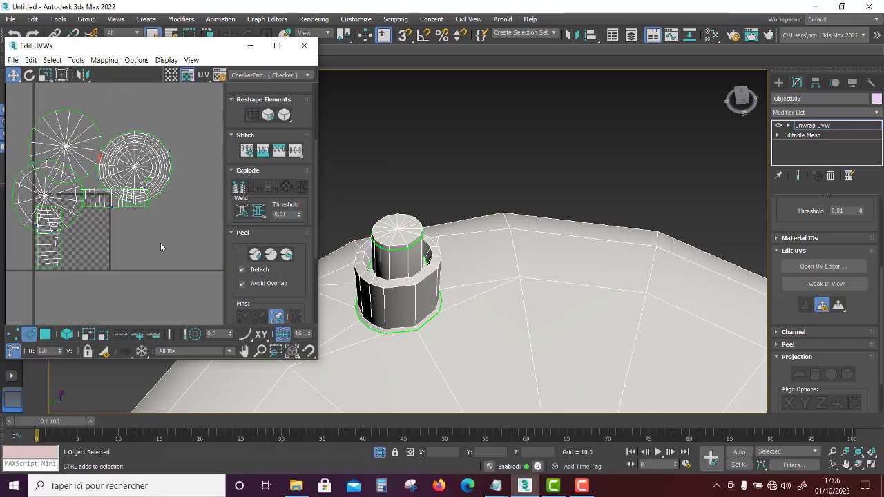
scroll(141, 238, "up", 1)
scroll(127, 228, "up", 1)
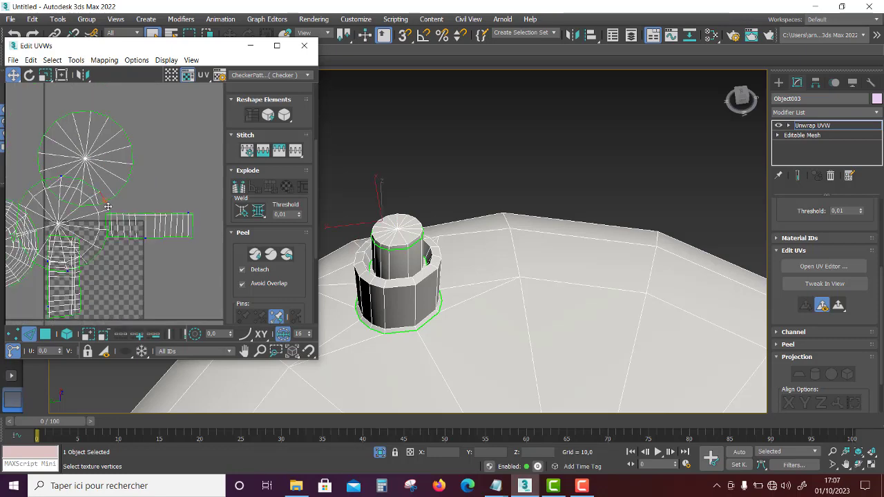
right_click(122, 197)
left_click(111, 251)
right_click(129, 146)
left_click(112, 169)
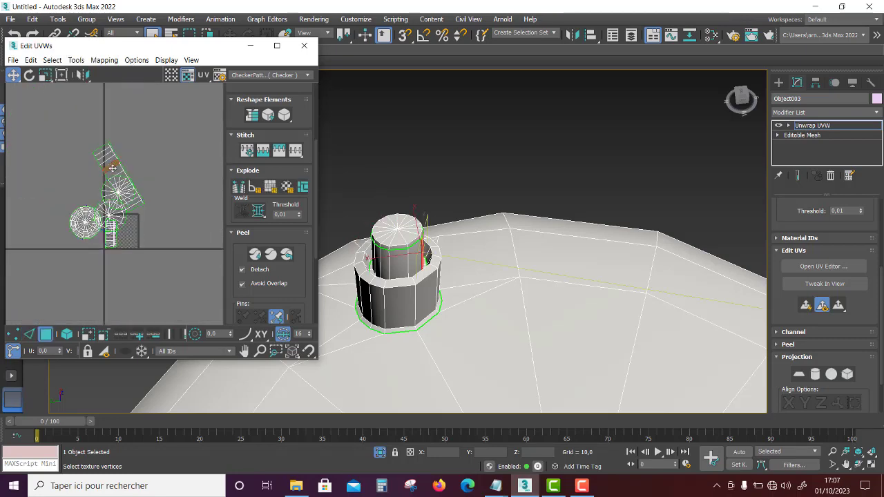
scroll(127, 257, "up", 2)
left_click(127, 257)
Step: Convert the base to an Editable Poly, end isolation and frame the whole lamp
right_click(406, 245)
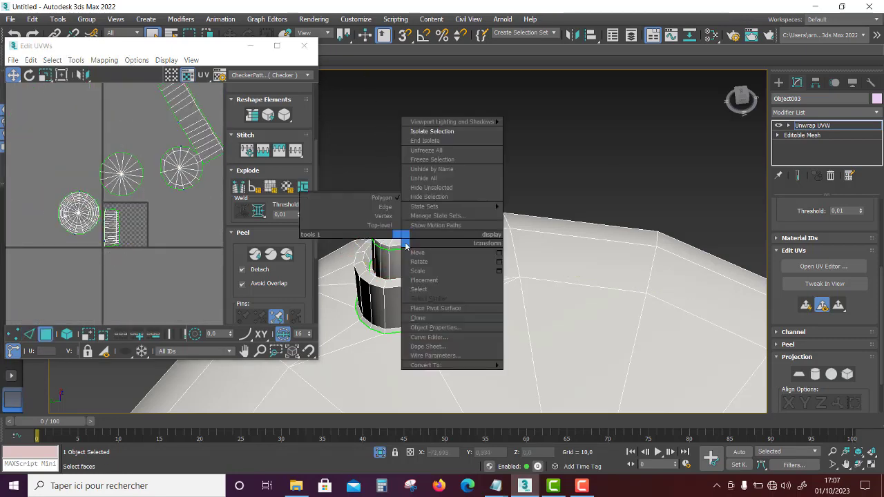
left_click(542, 374)
right_click(500, 237)
left_click(524, 138)
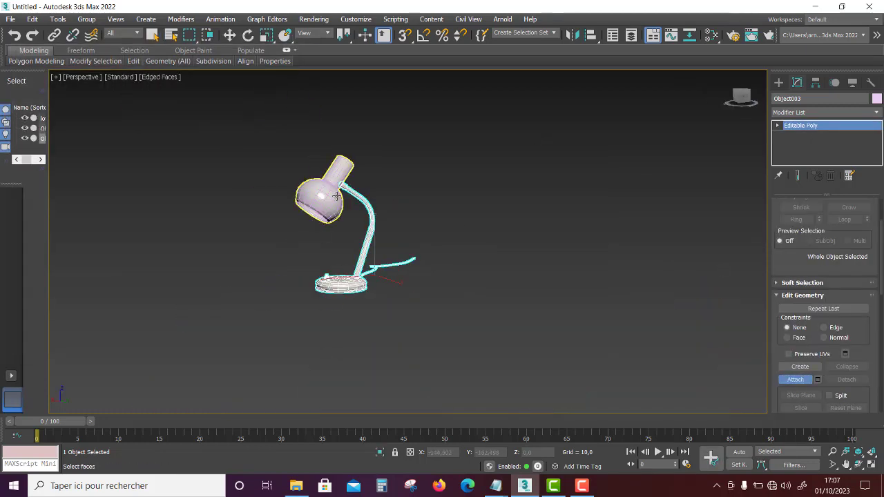
left_click(847, 451)
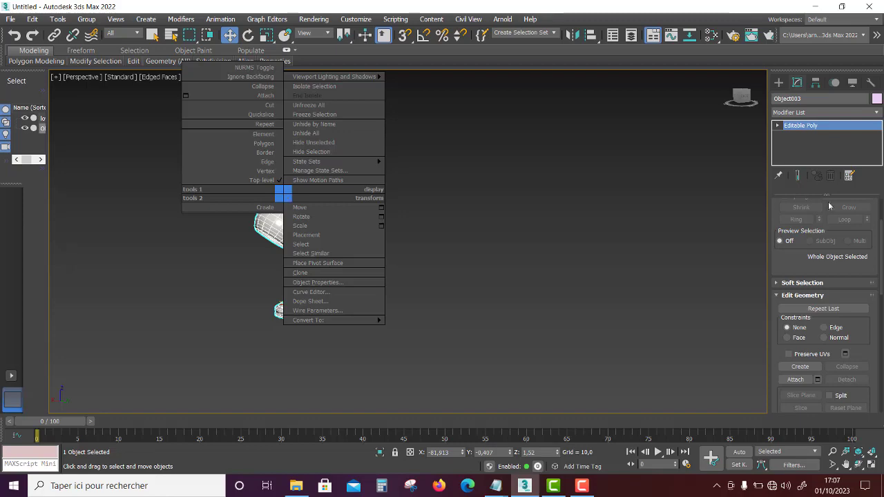
Step: Add an Unwrap UVW modifier to the lamp and open its UV editor
left_click(825, 112)
scroll(822, 256, "down", 5)
left_click(819, 259)
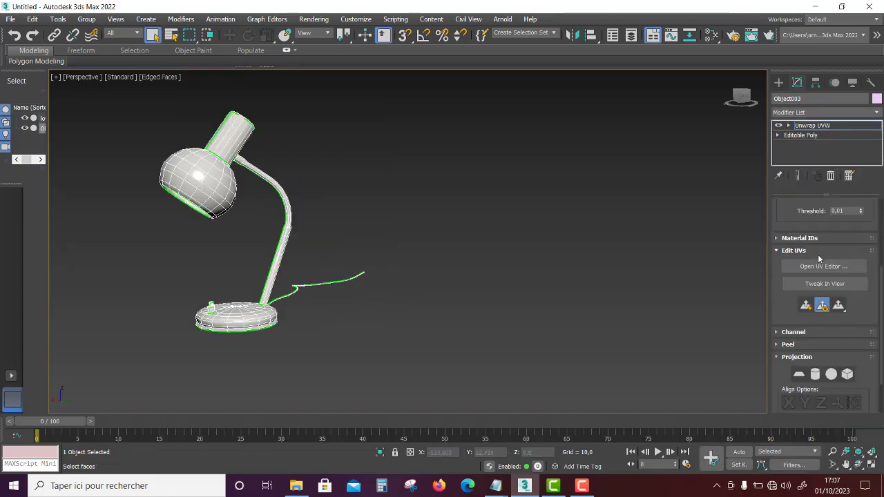
left_click(820, 265)
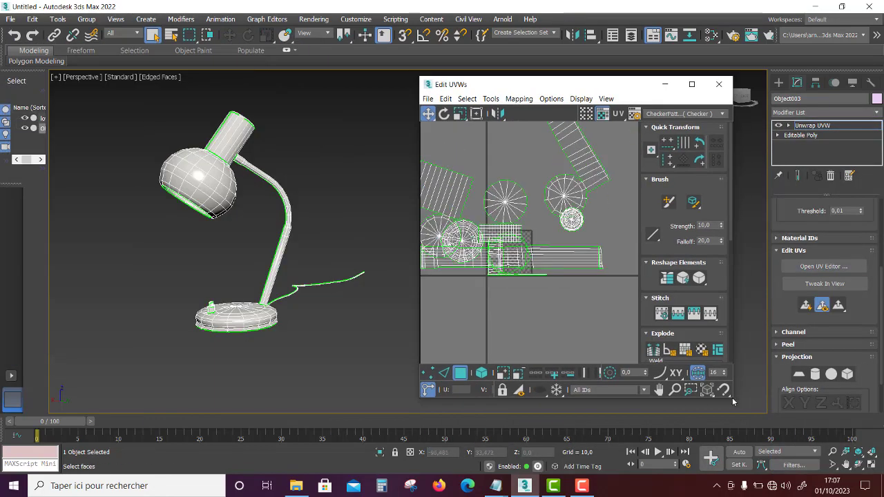
Step: Select every lamp UV island, run Pack Normalize twice for a tighter layout, then deselect
scroll(561, 167, "down", 3)
key("ctrl+a")
scroll(679, 329, "down", 3)
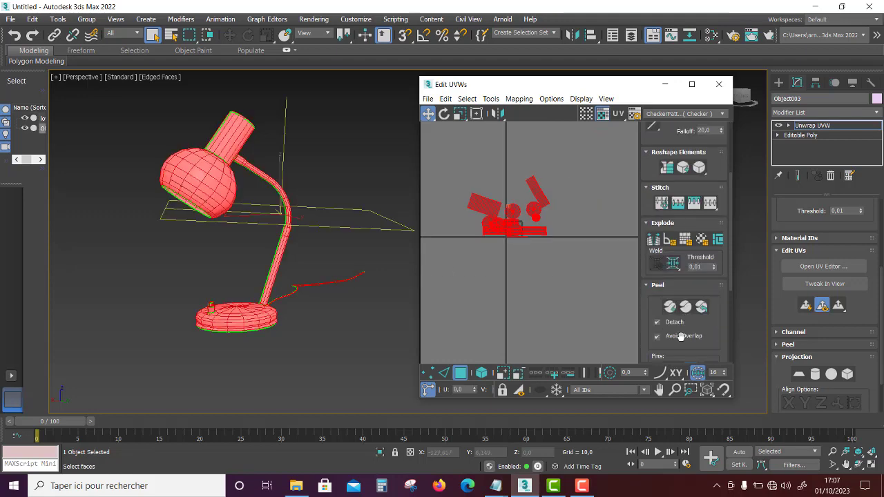
scroll(679, 329, "down", 3)
scroll(696, 279, "up", 1)
scroll(701, 306, "down", 1)
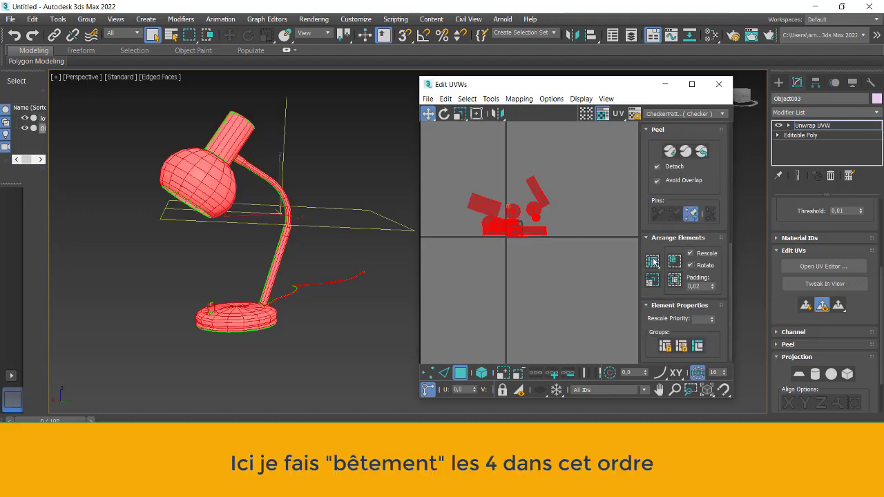
left_click(653, 283)
left_click(673, 279)
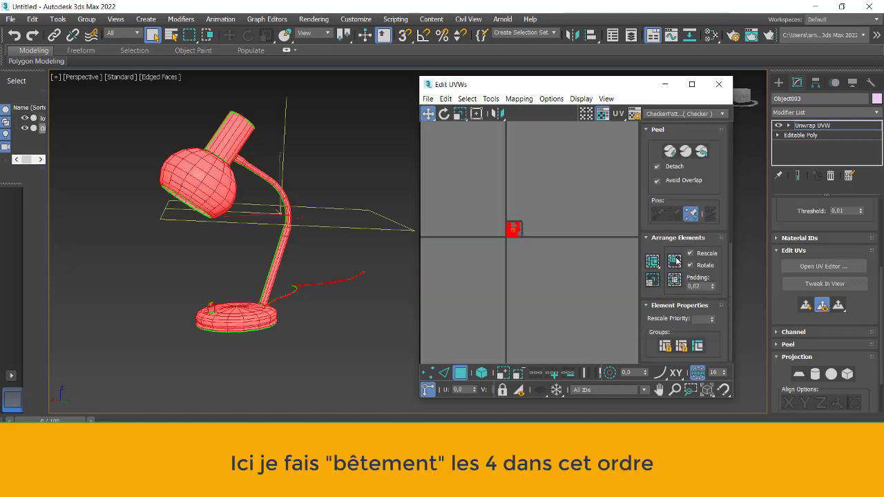
scroll(496, 239, "up", 5)
scroll(534, 287, "up", 5)
left_click(495, 140)
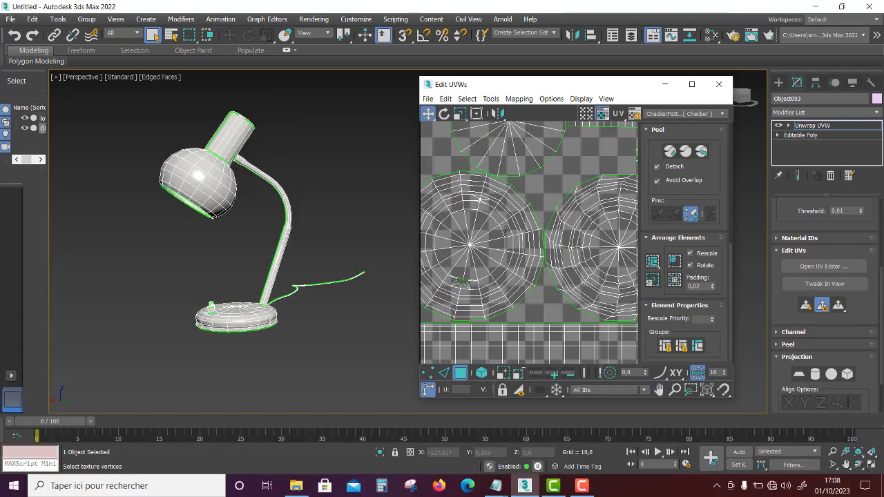
scroll(612, 292, "up", 5)
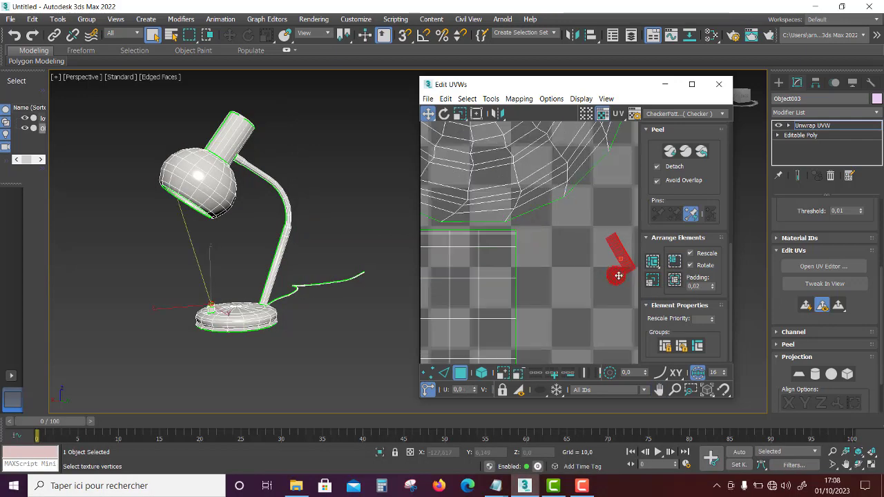